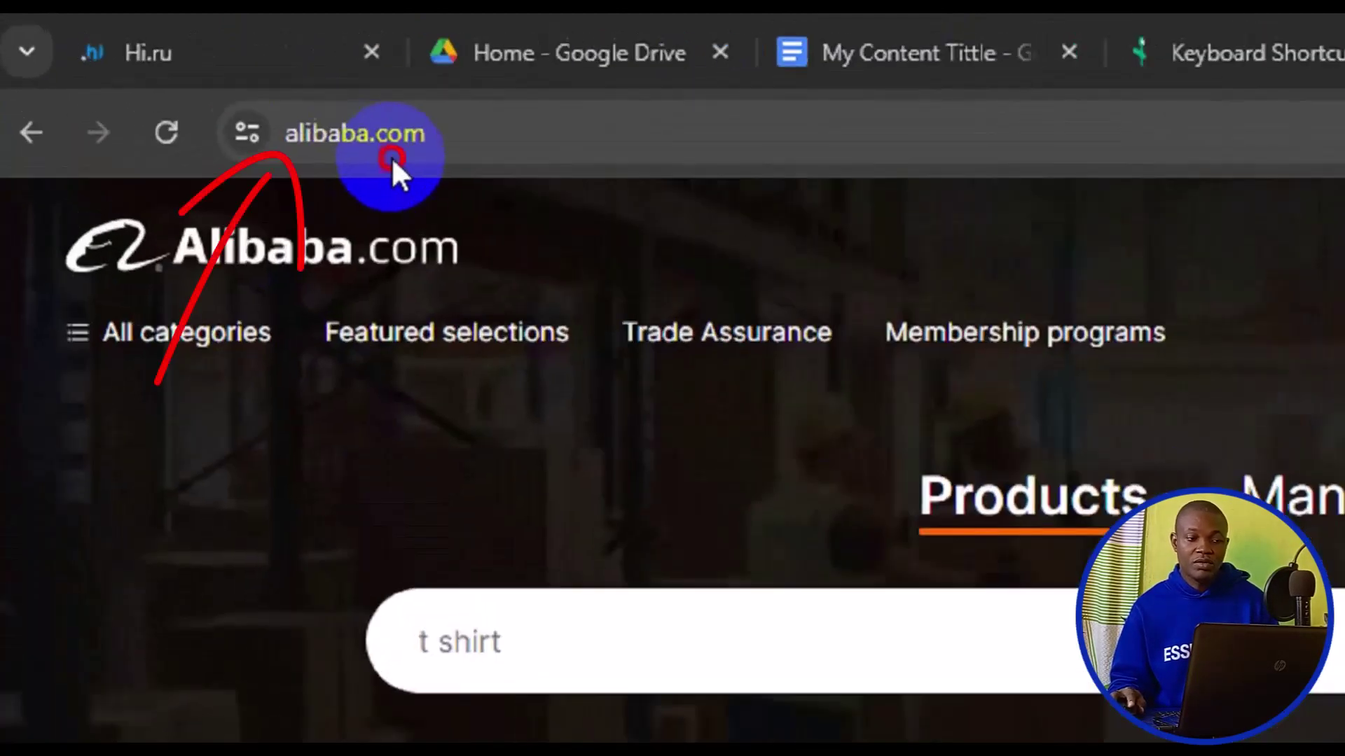
Step: Scroll the Alibaba home page and open the Men's Loose Fit Heavyweight Flannel Plaid Shirt listing
double_click(203, 90)
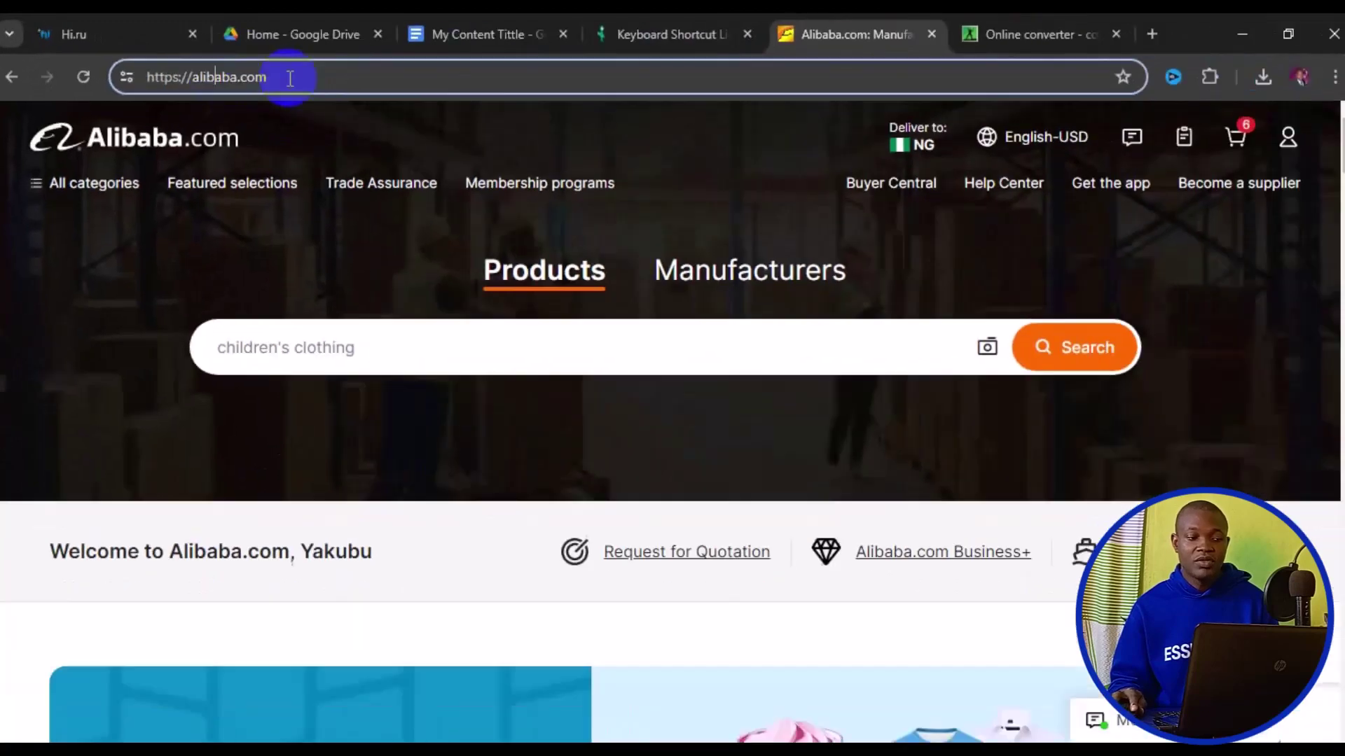
left_click_drag(581, 138, 299, 106)
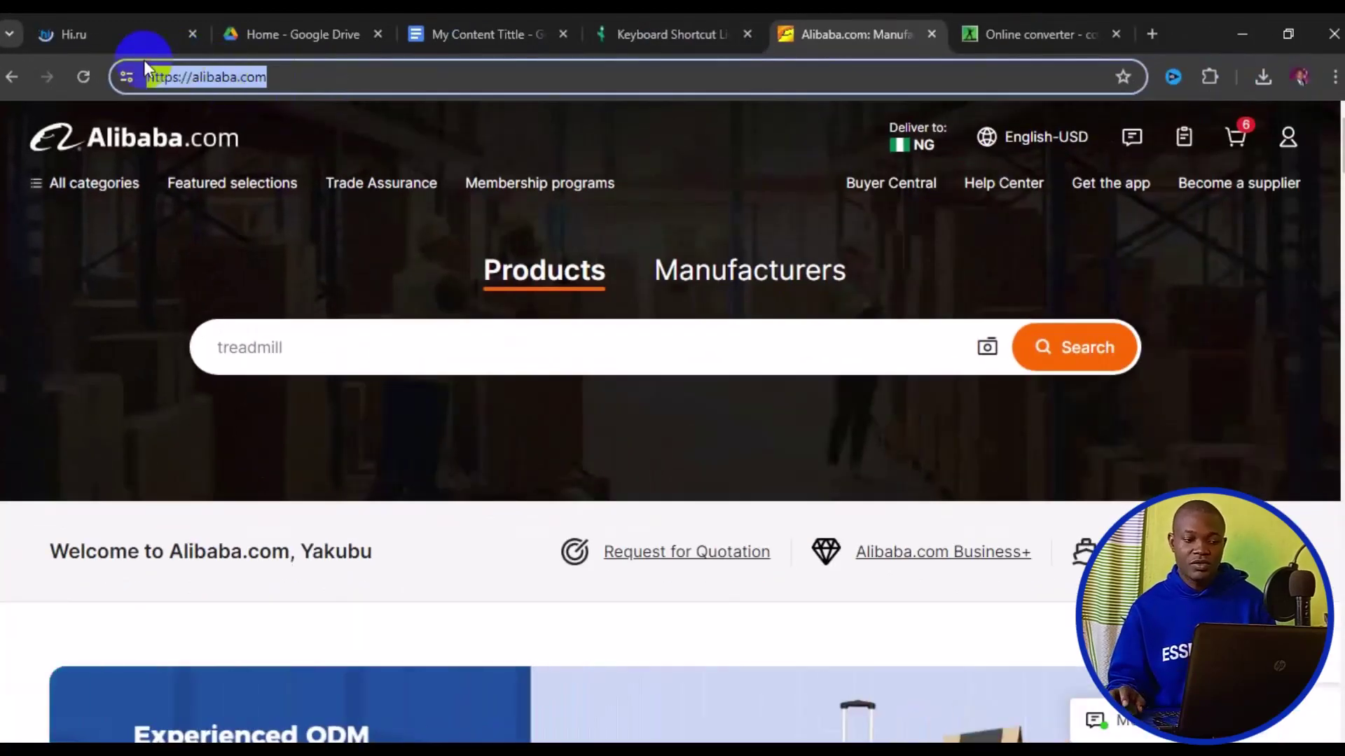
scroll(280, 346, "down", 10)
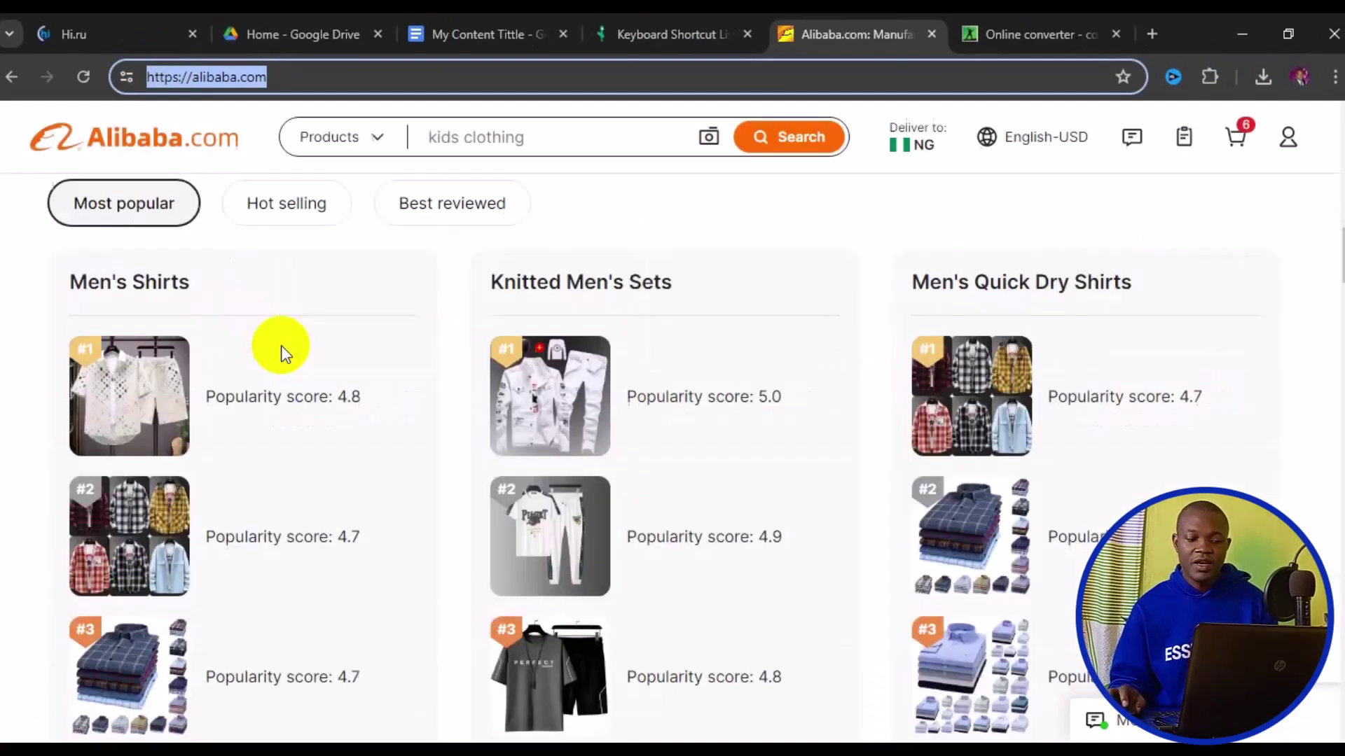
scroll(280, 346, "down", 10)
scroll(288, 346, "down", 8)
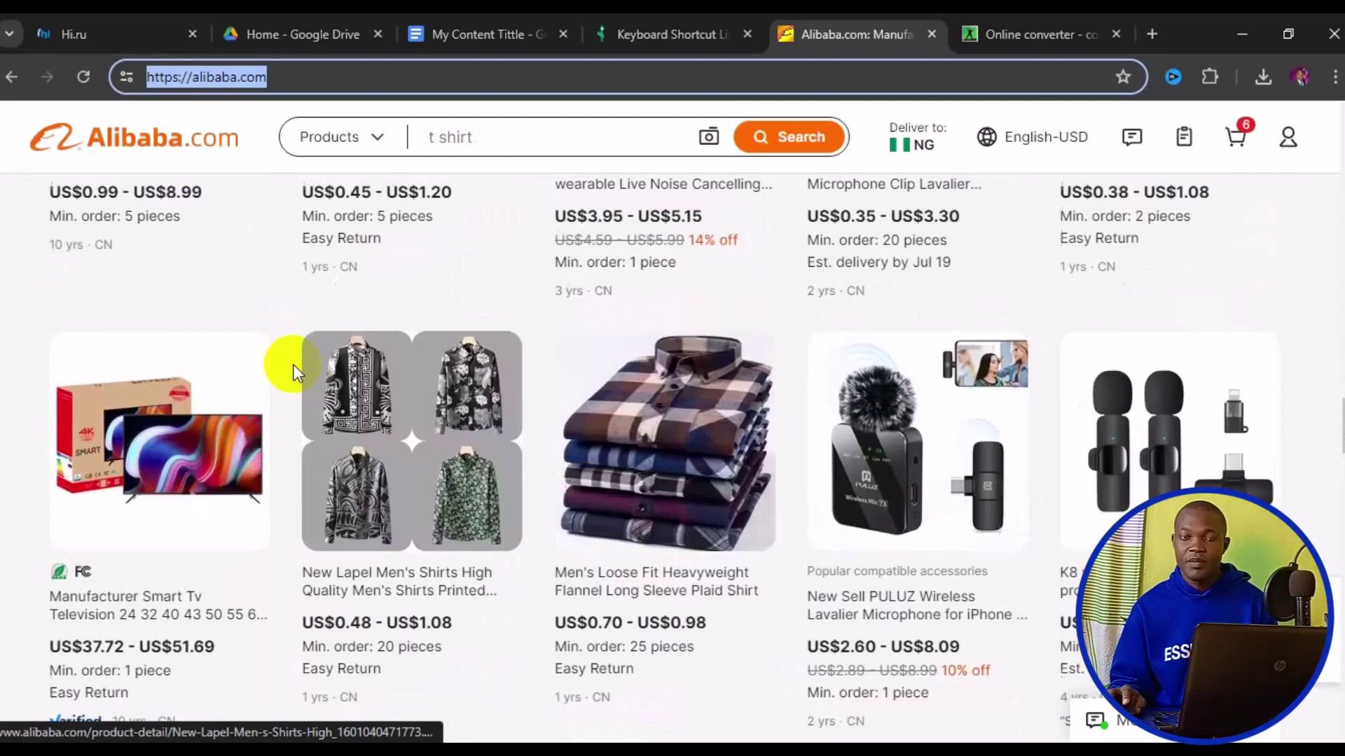
left_click(642, 492)
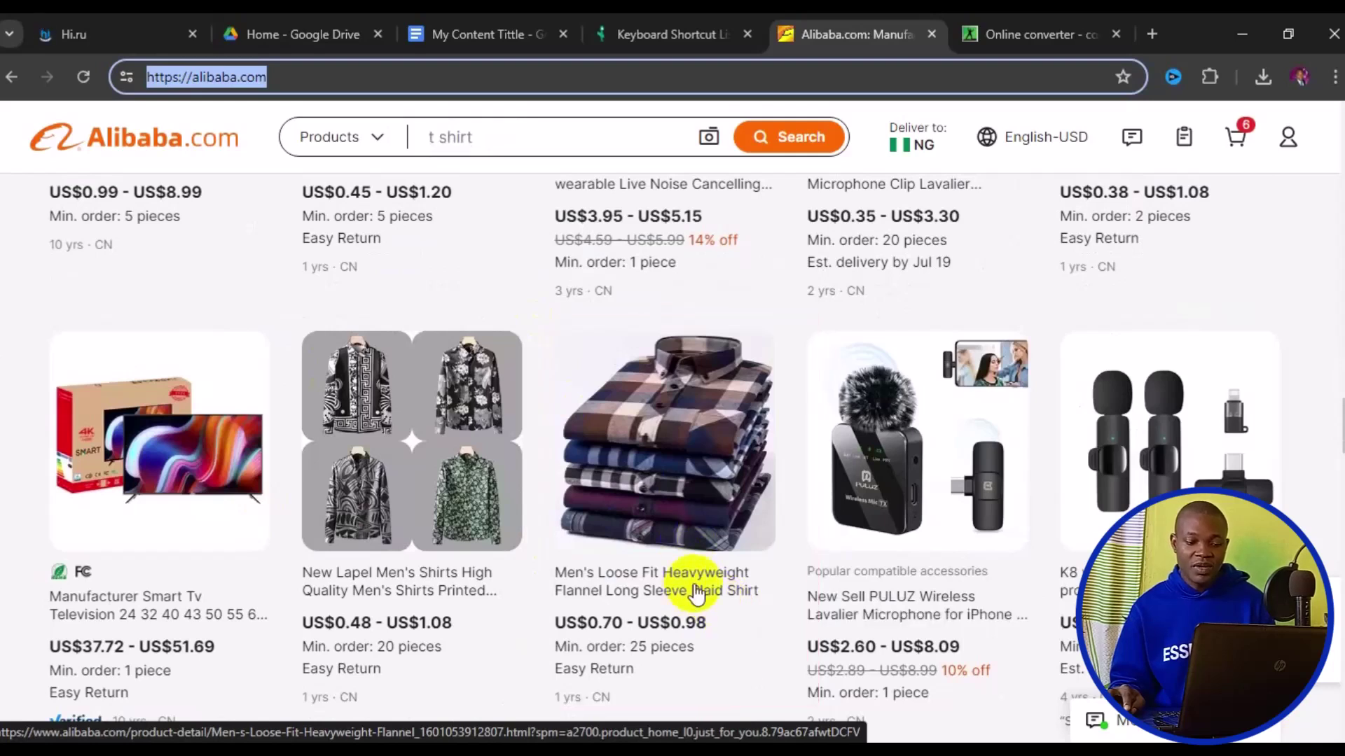
left_click(693, 574)
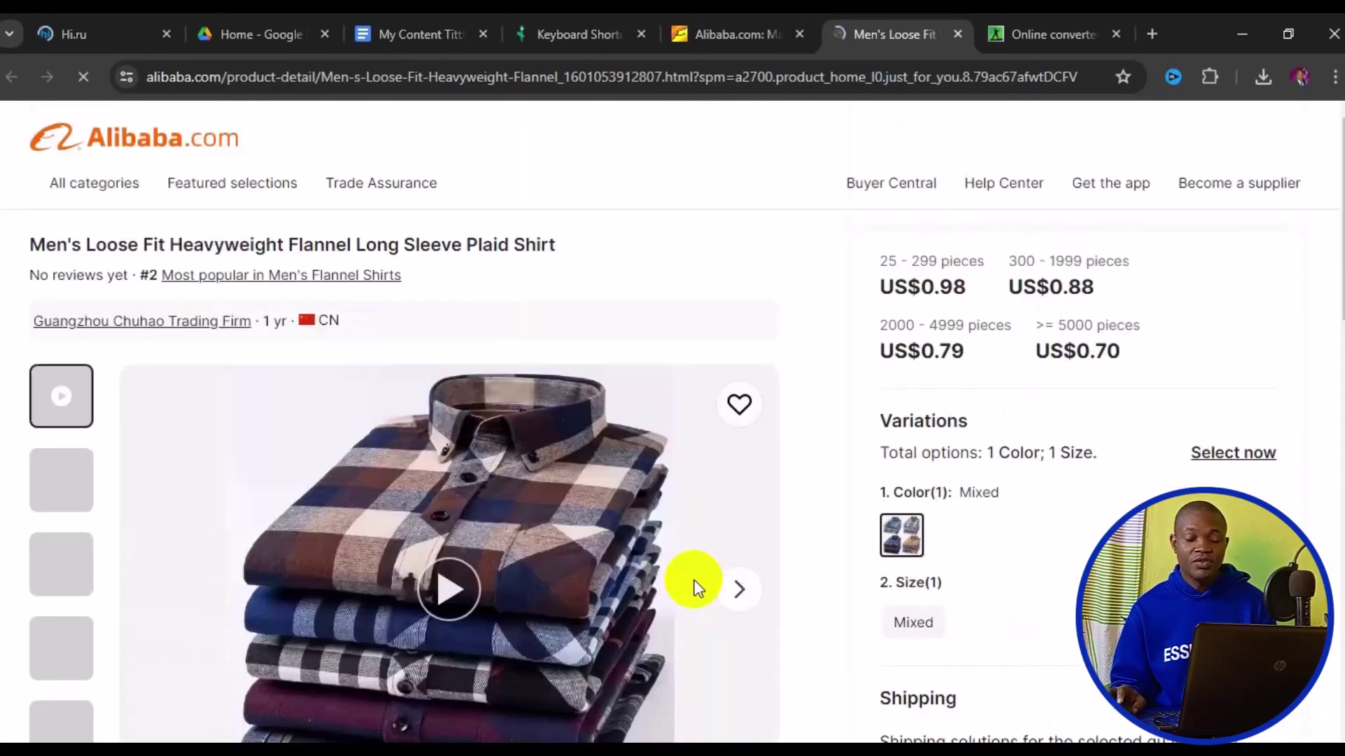
Step: View the flannel shirt product page's HTML source with Ctrl+U
scroll(665, 560, "down", 5)
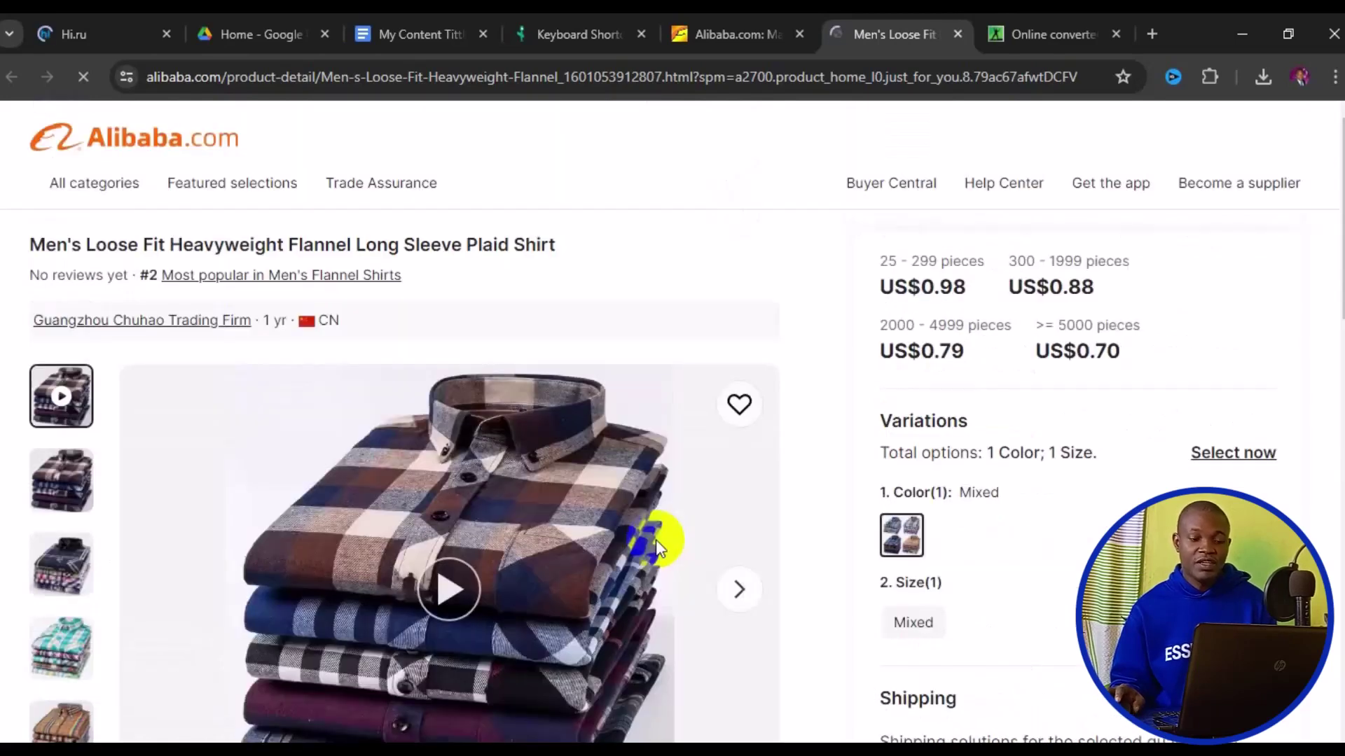
key("ctrl+u")
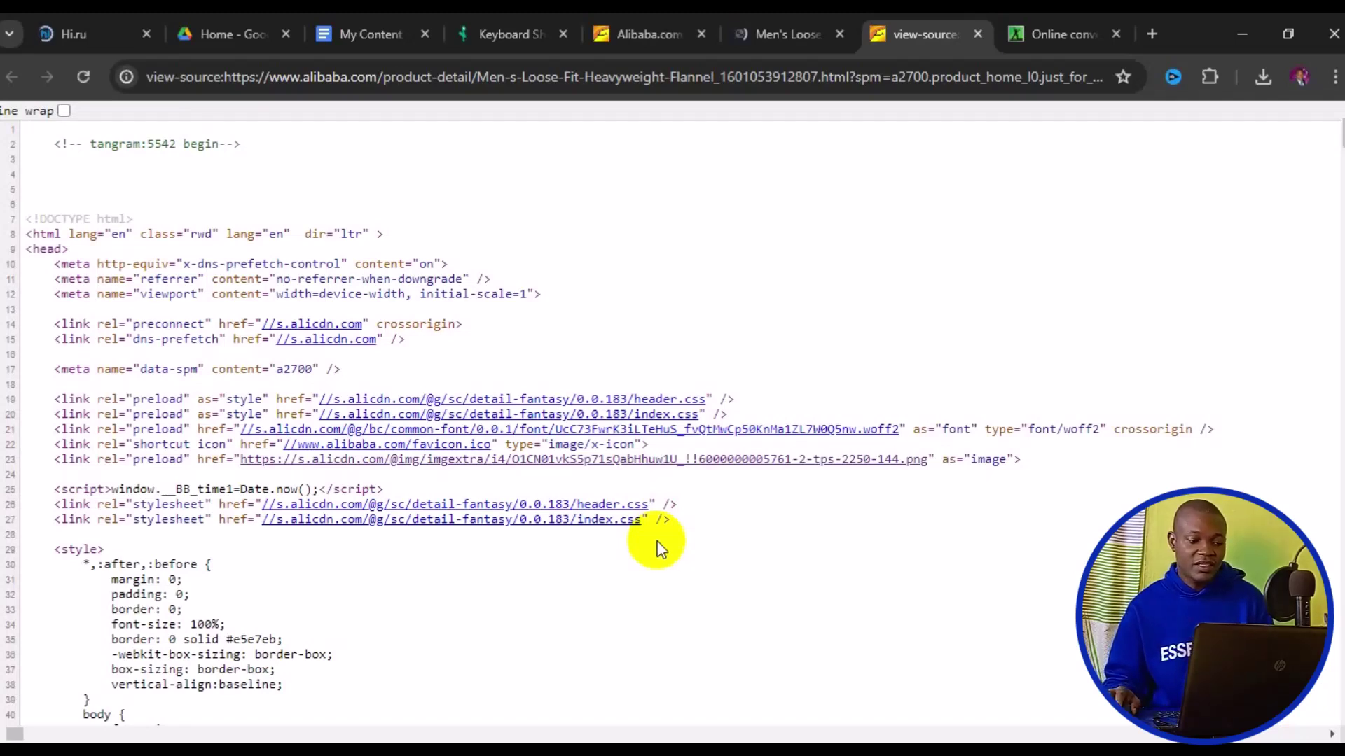
Step: Open the alicdn 720x720 image URL from the preload tag on source line 71
scroll(721, 540, "down", 10)
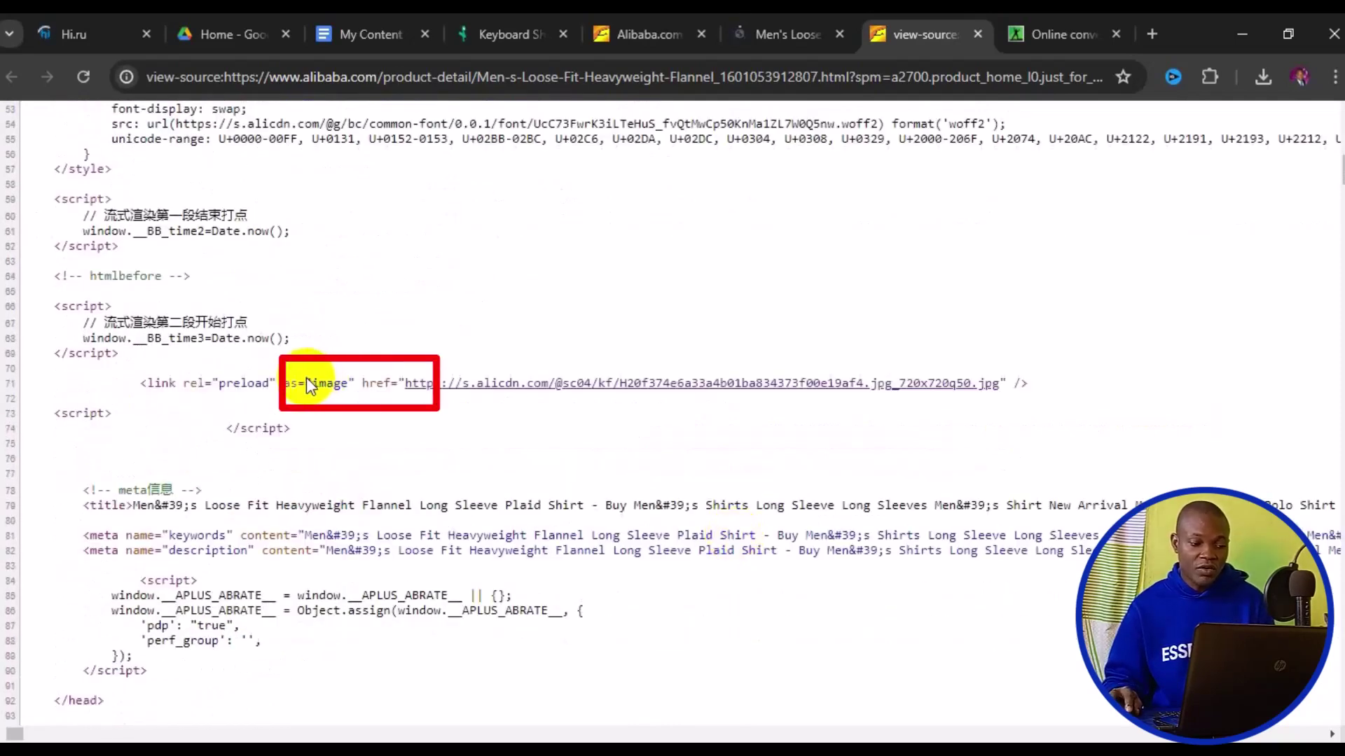
left_click(340, 384)
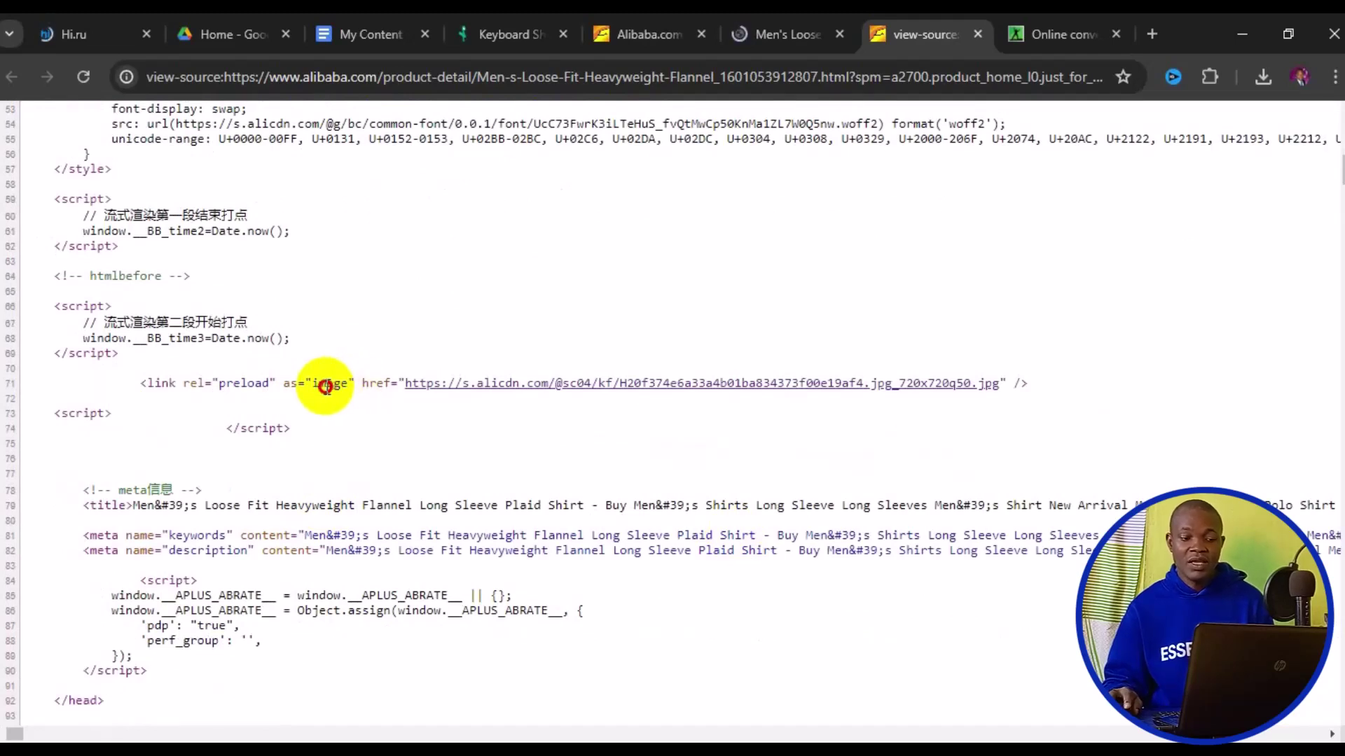
key("ctrl+shift+Right")
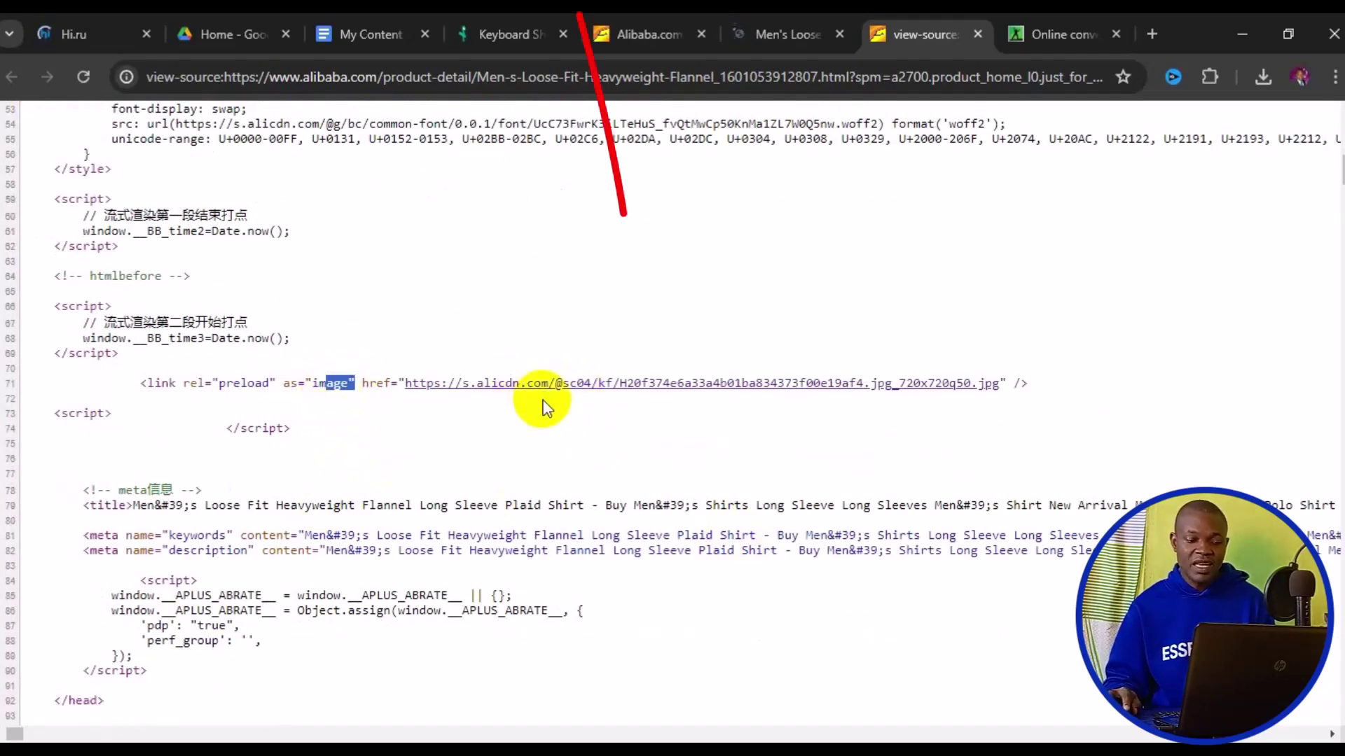
left_click(589, 397)
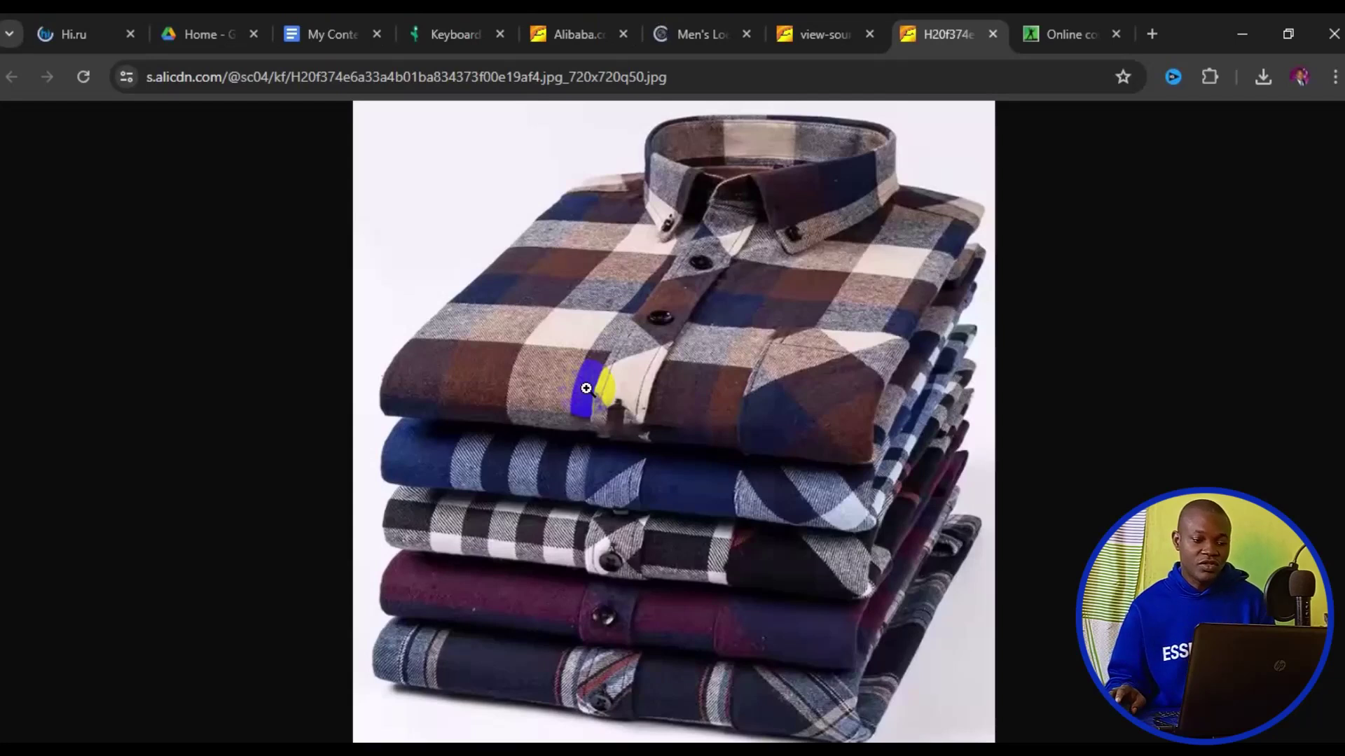
Step: Save the stacked-shirts image into the Downloads folder as an AVIF file
right_click(589, 397)
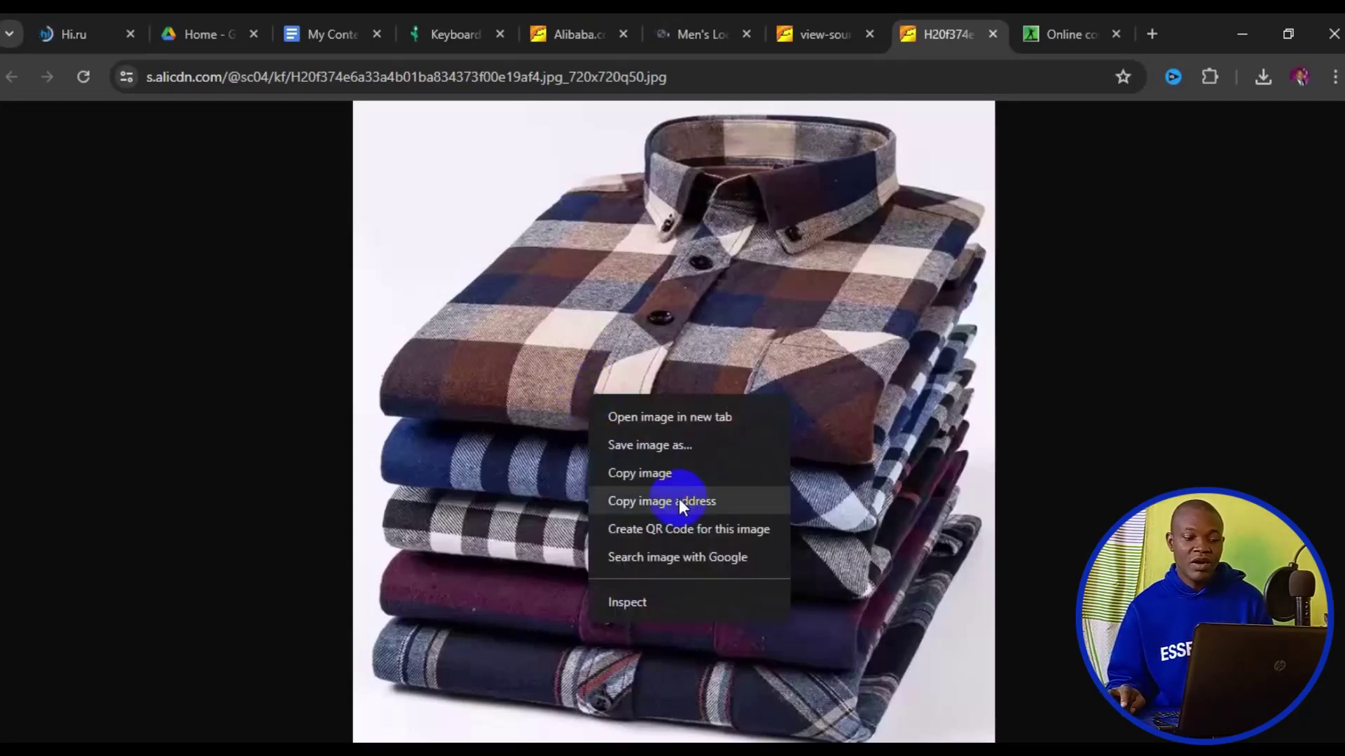
left_click(682, 452)
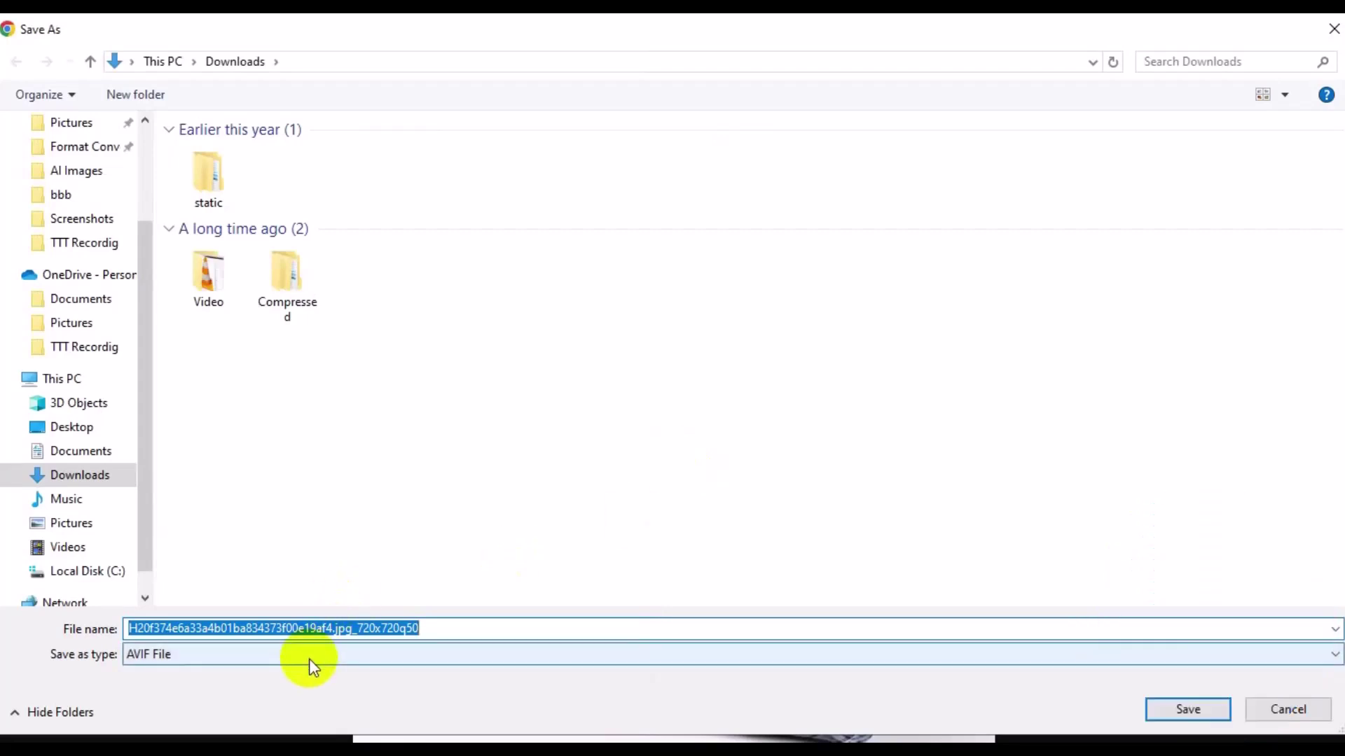
left_click(1182, 711)
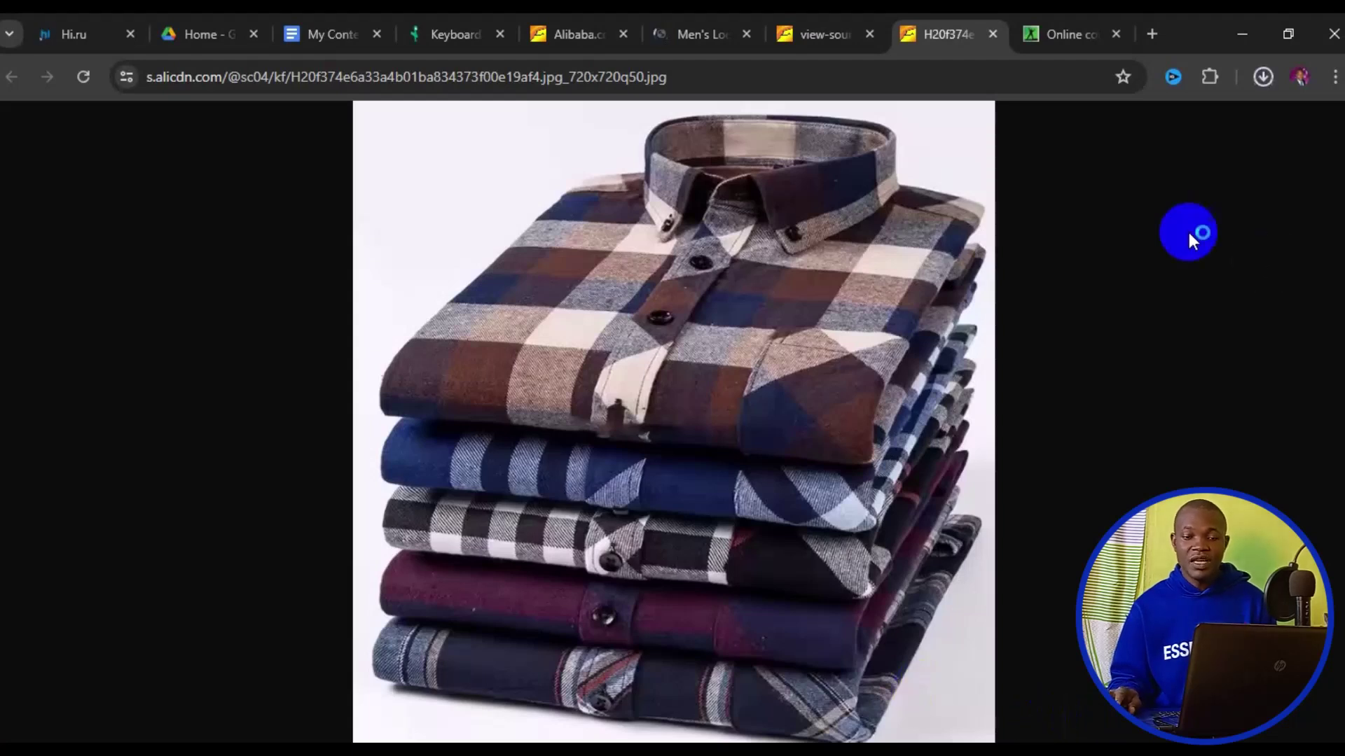
Step: Confirm the 36.7 KB .avif in the downloads list and switch to the Online-Convert tab
left_click(1260, 79)
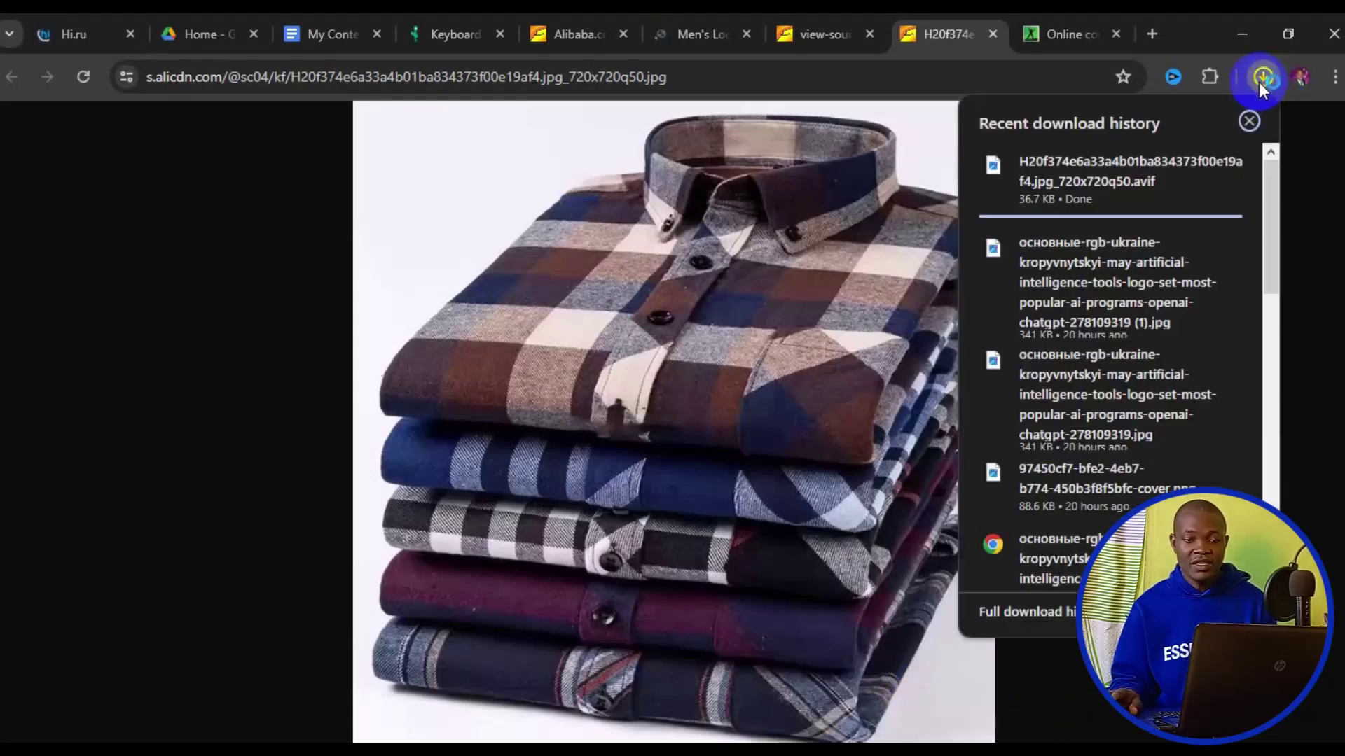
mouse_move(1191, 195)
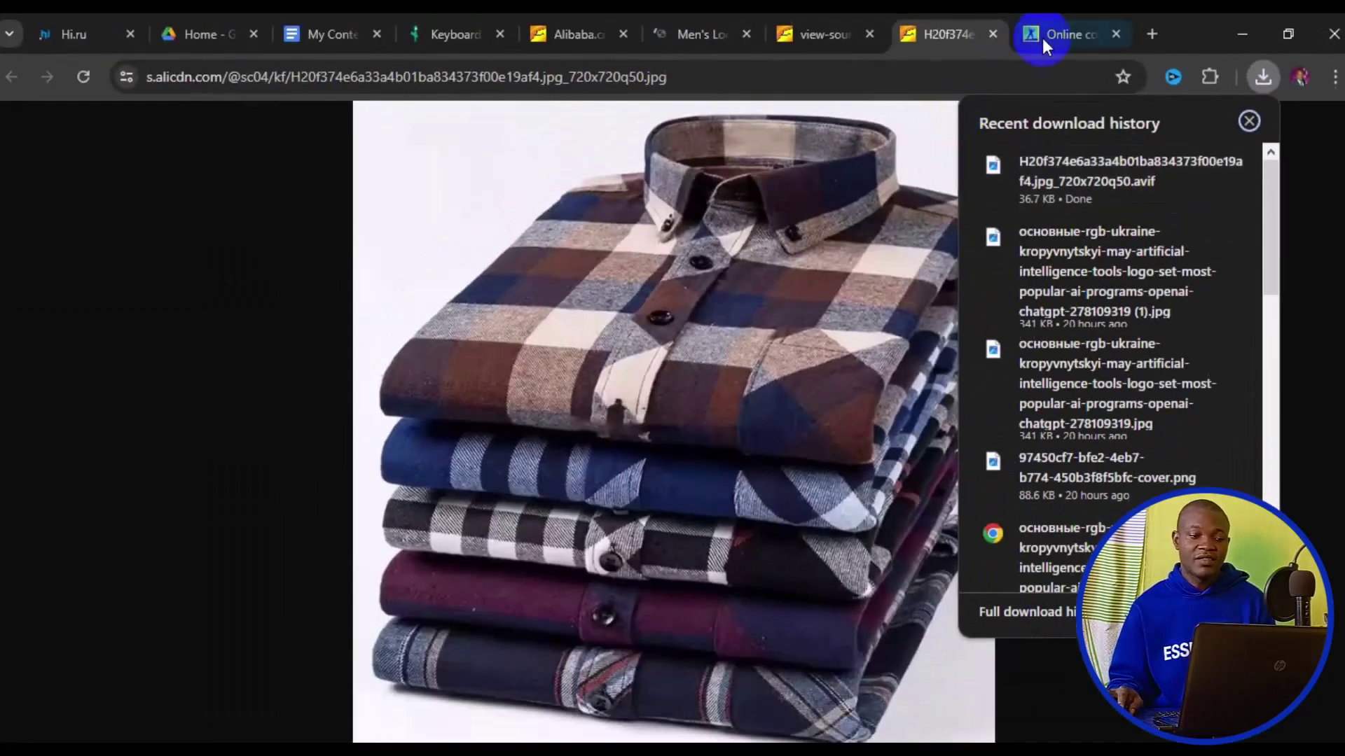
left_click(1051, 38)
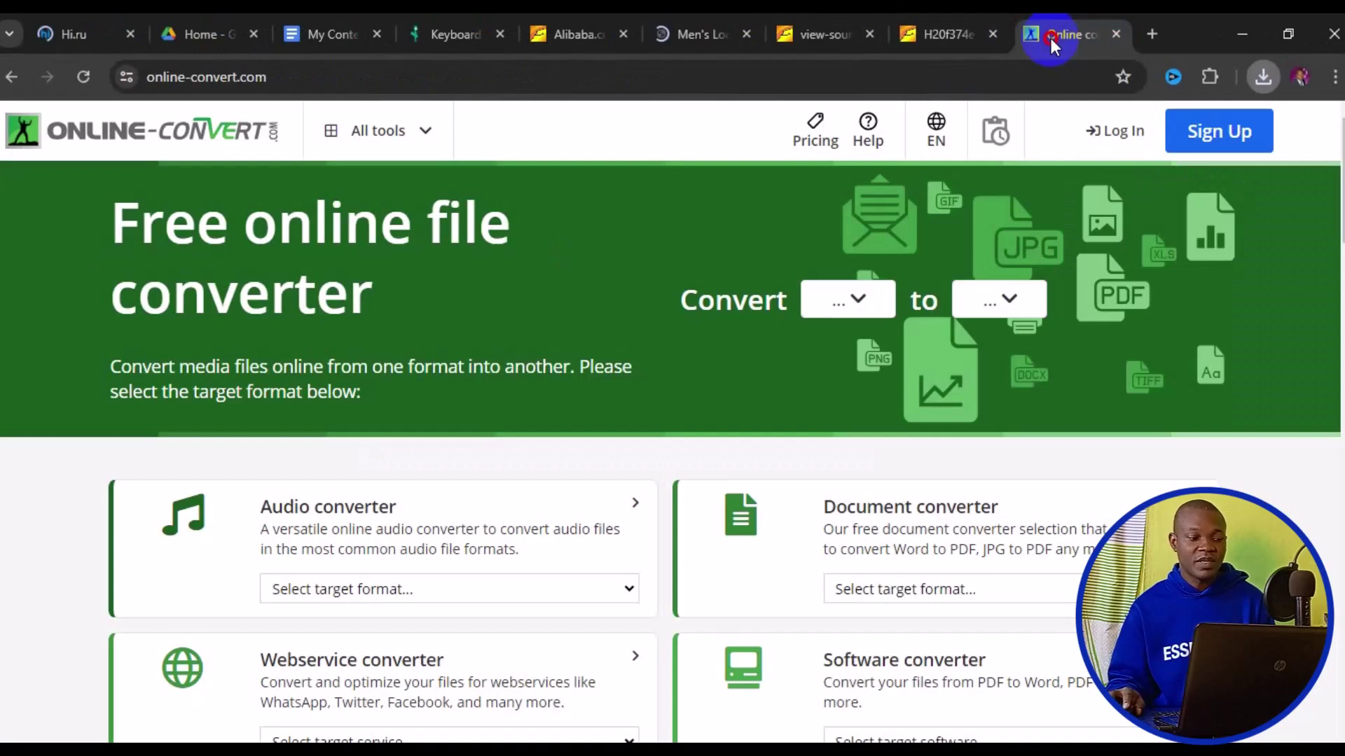
Step: Open Online-Convert's image converter and choose AVIF as the source format
left_click(240, 75)
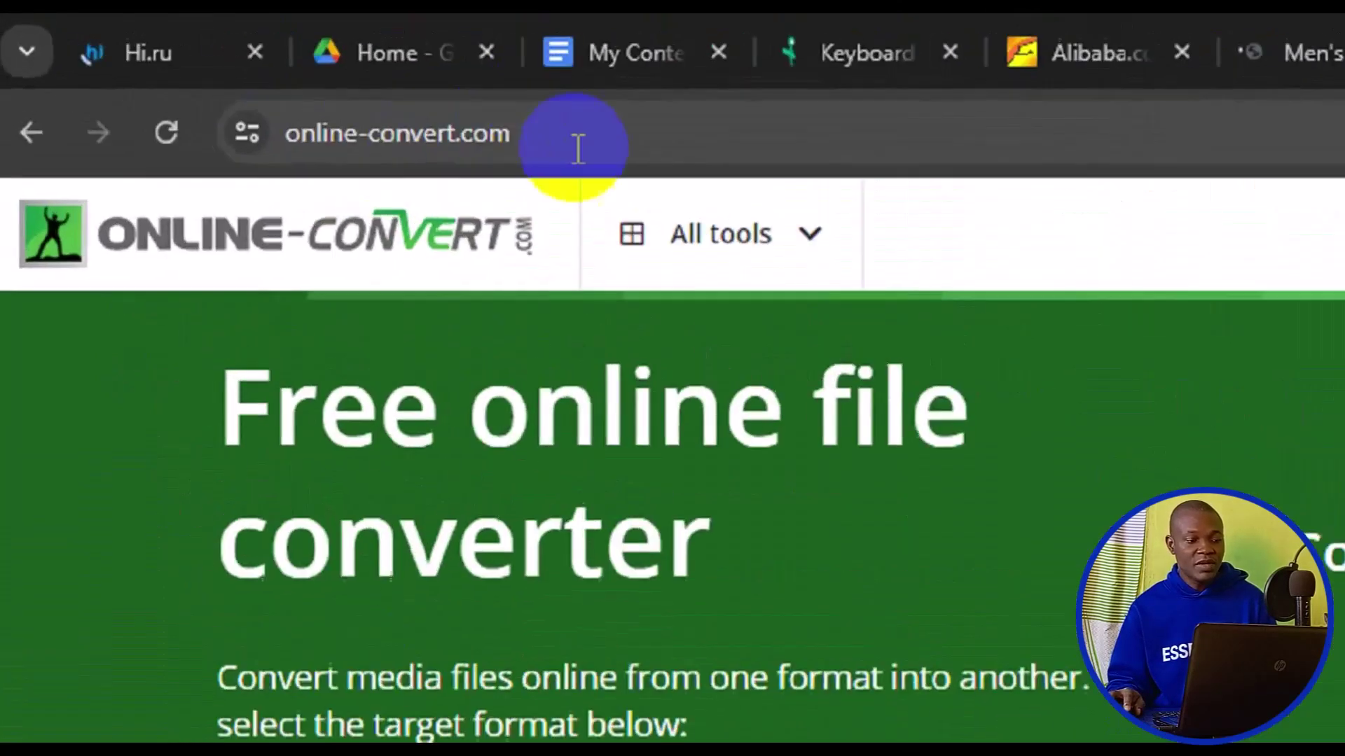
left_click_drag(300, 79, 208, 92)
left_click_drag(427, 173, 305, 172)
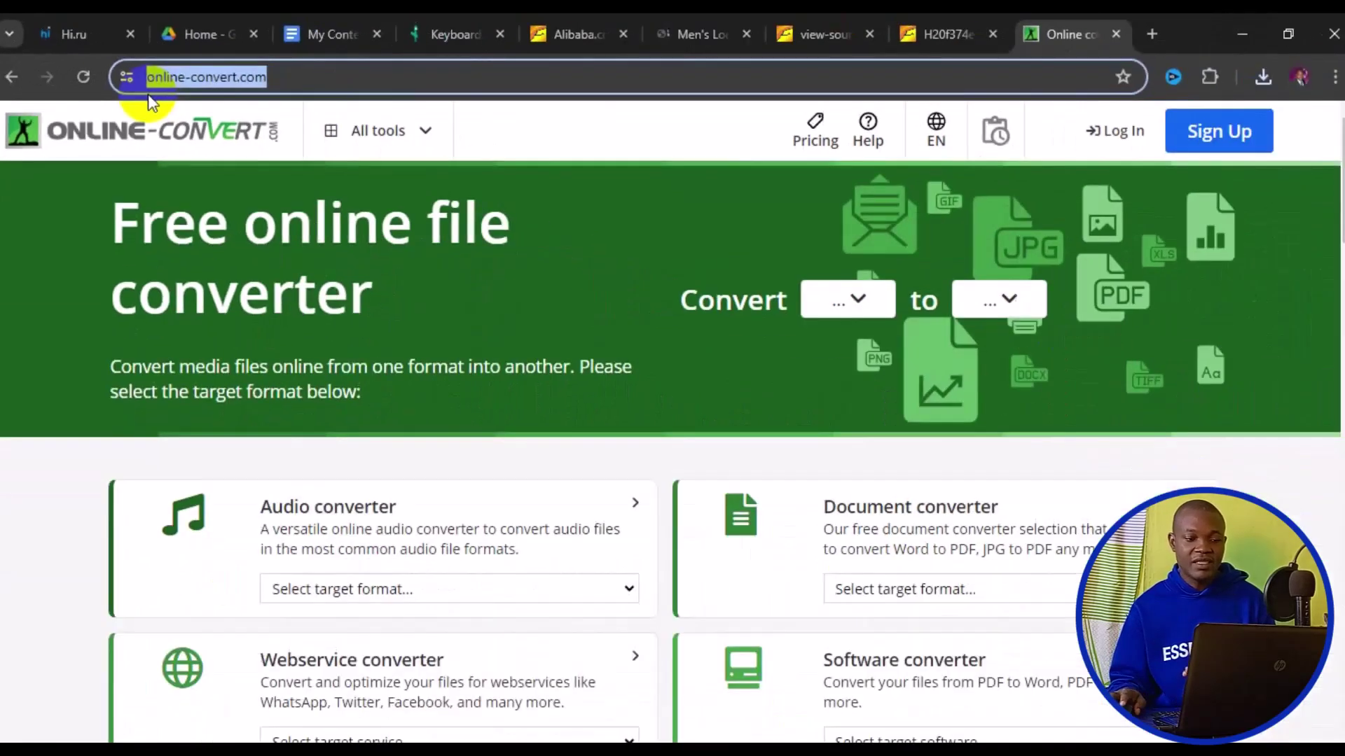
left_click(418, 144)
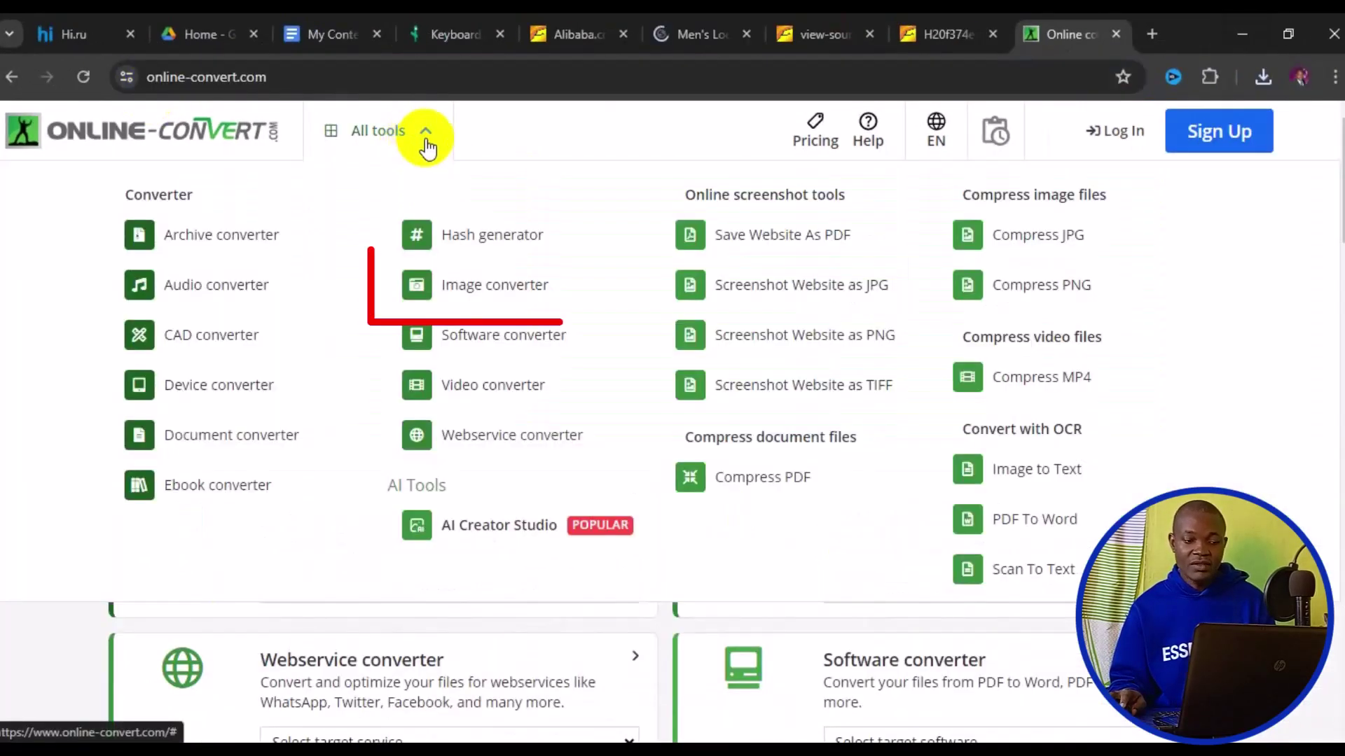
left_click(493, 287)
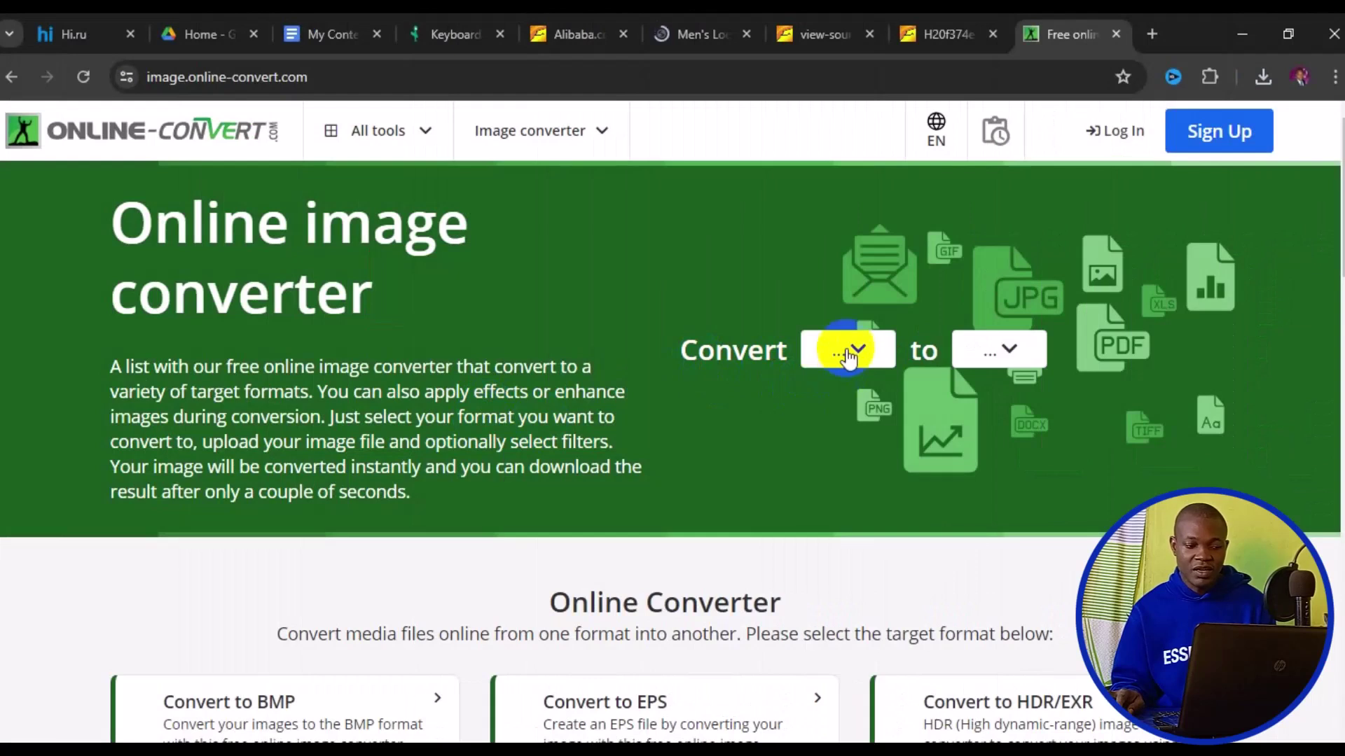
left_click(847, 354)
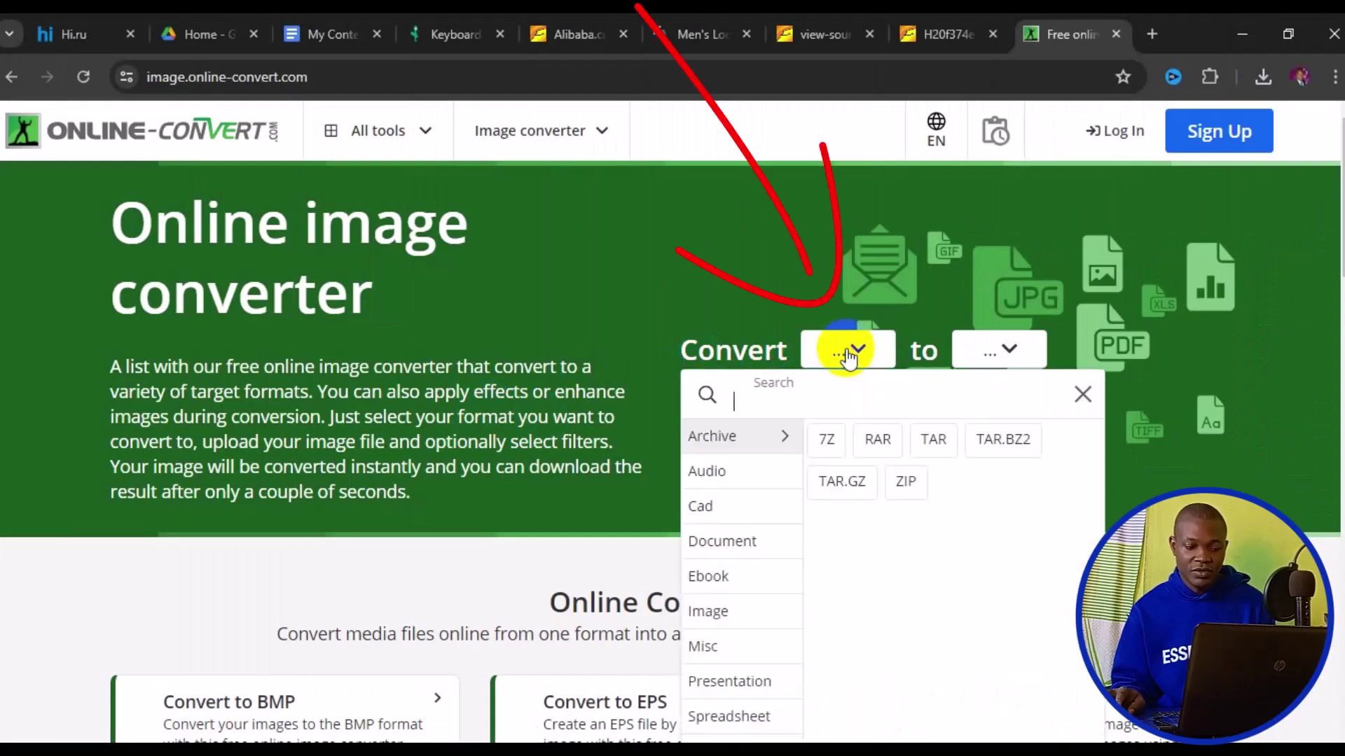
mouse_move(756, 609)
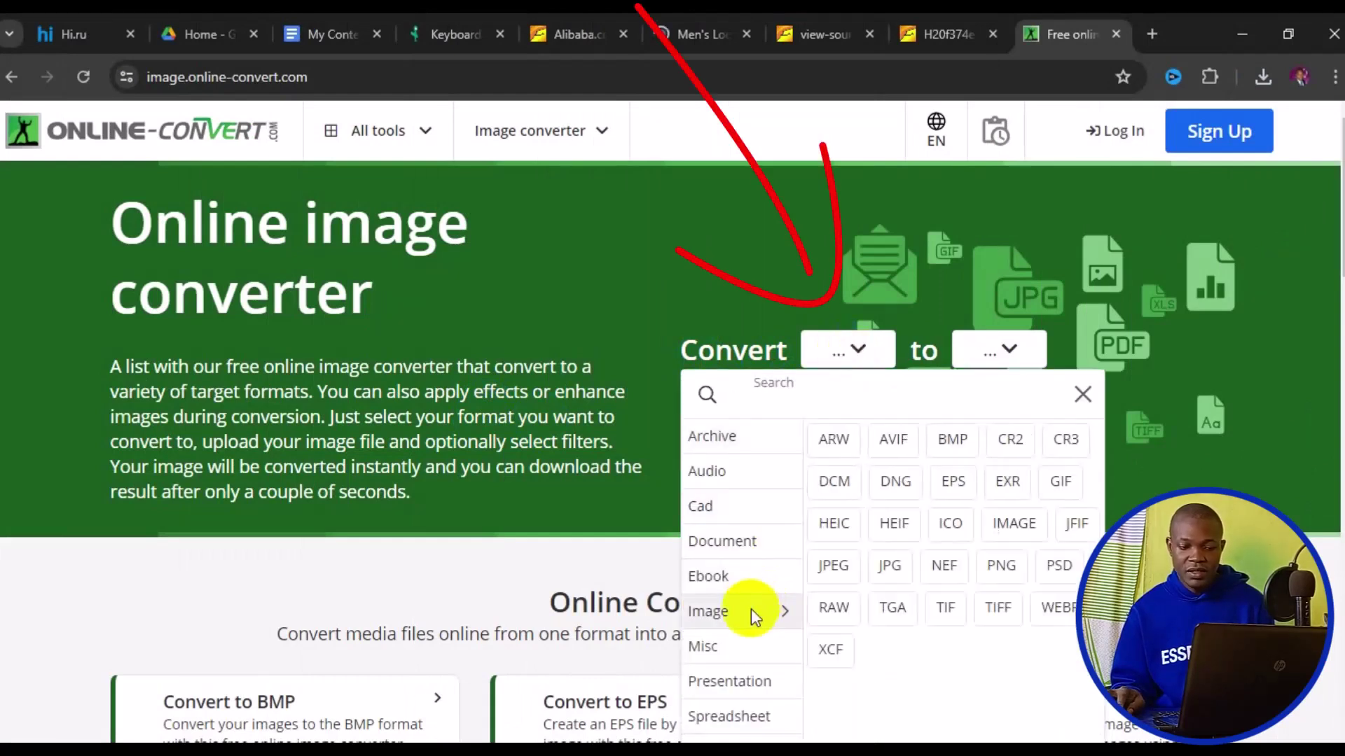
left_click(894, 442)
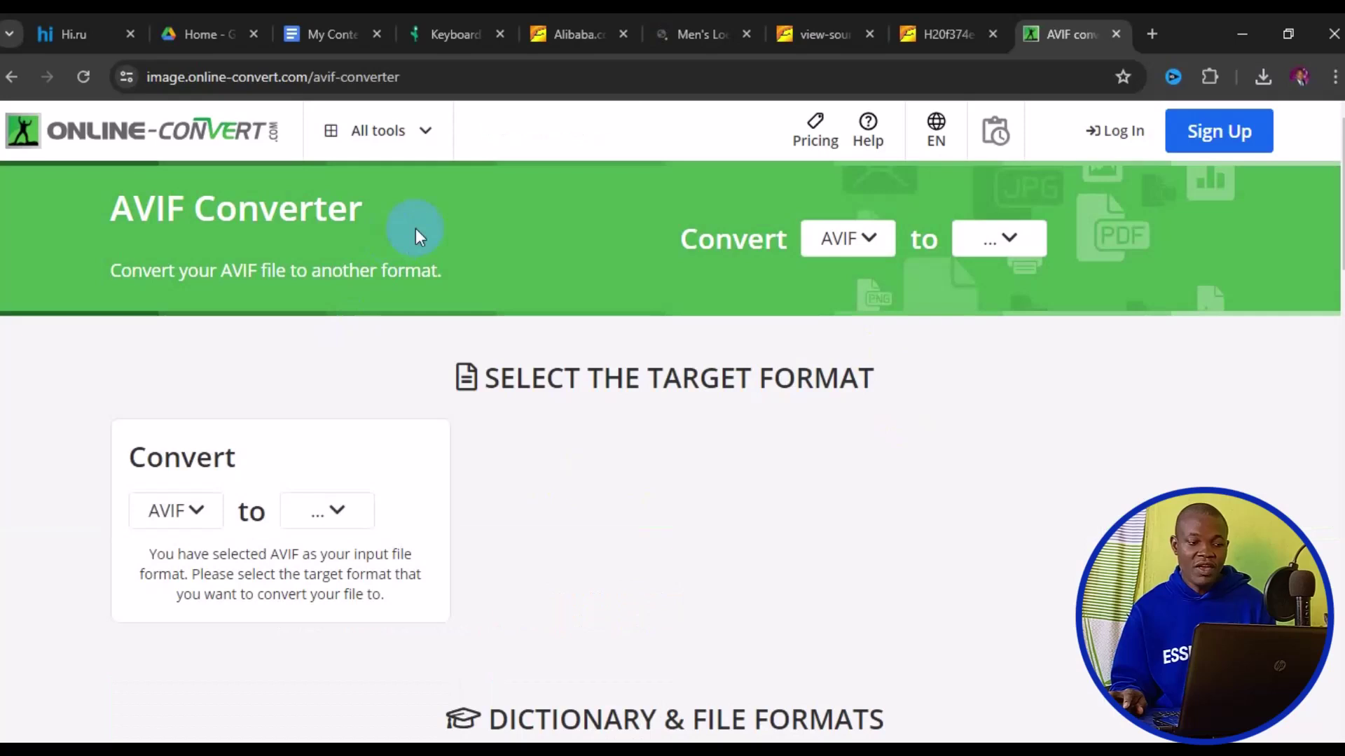
left_click_drag(387, 217, 112, 230)
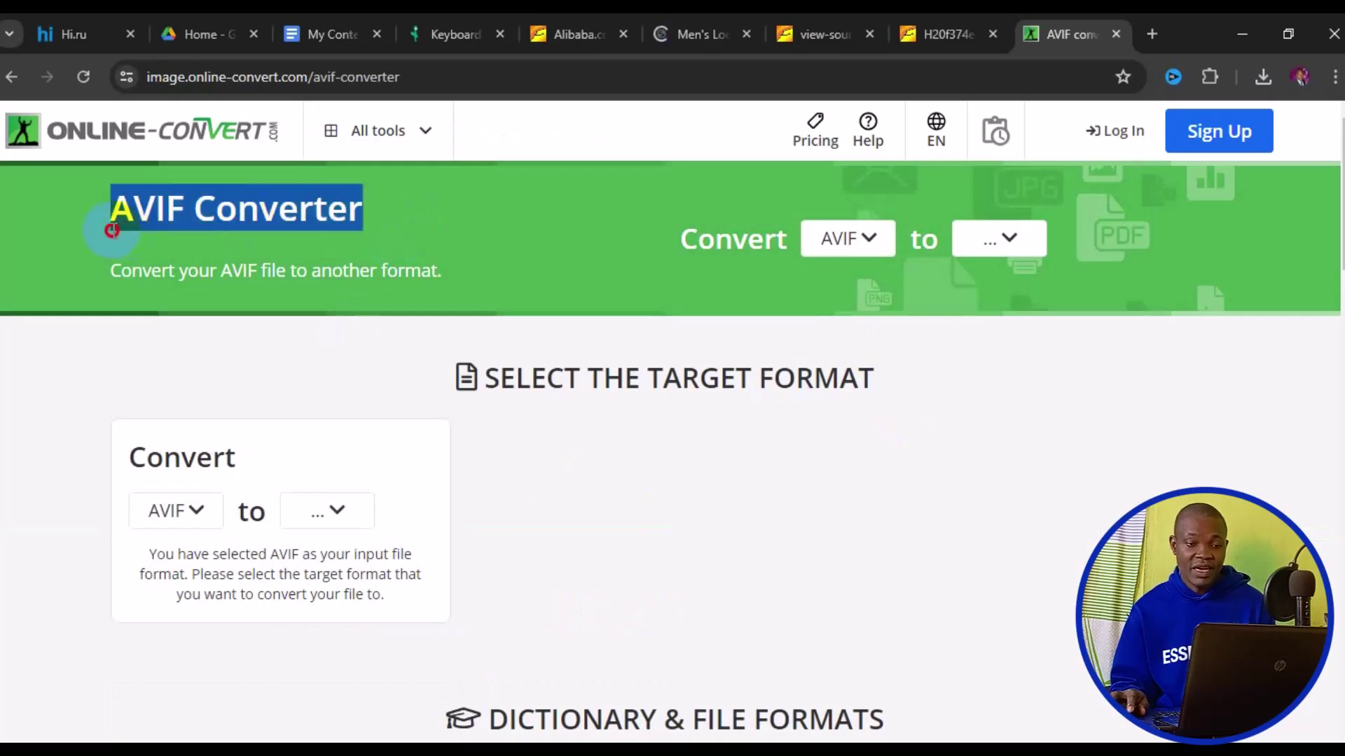
Step: Set Image > JPG as the target format for the AVIF converter
left_click(1006, 240)
left_click(765, 430)
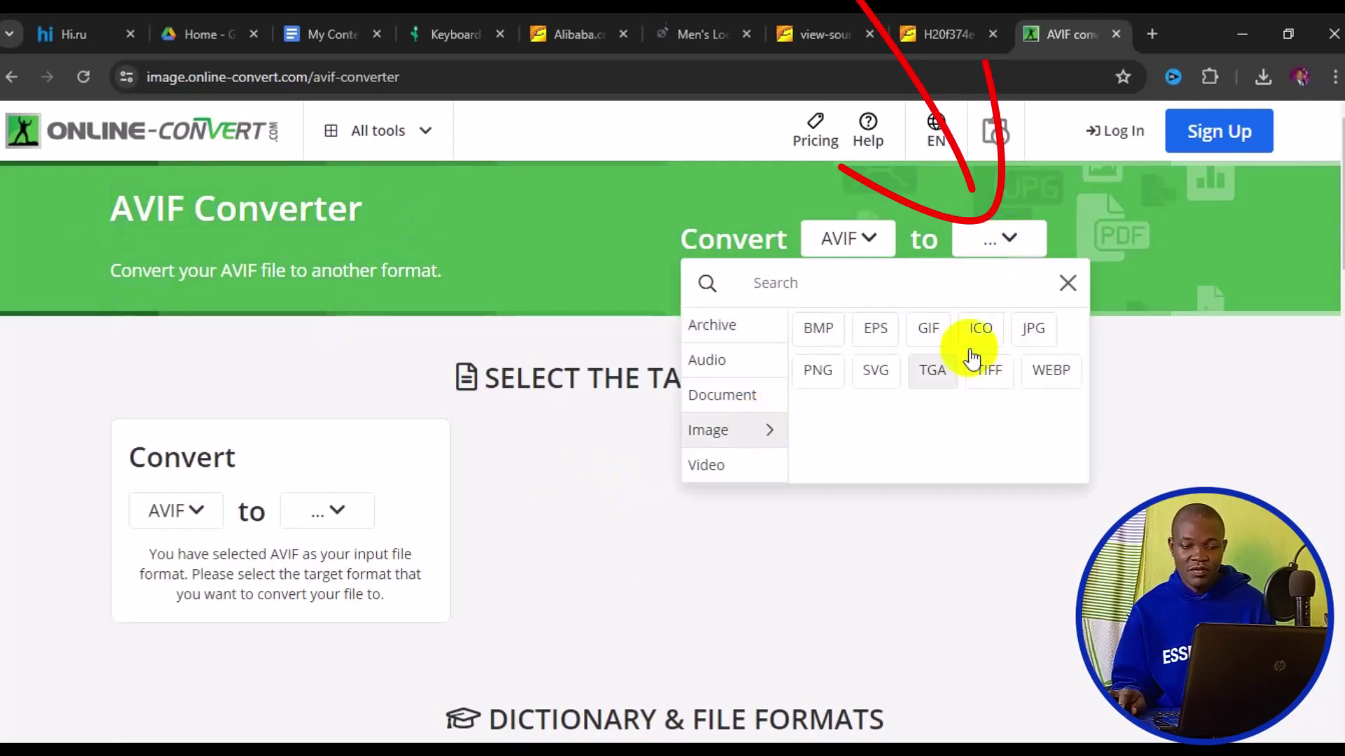
left_click(1032, 329)
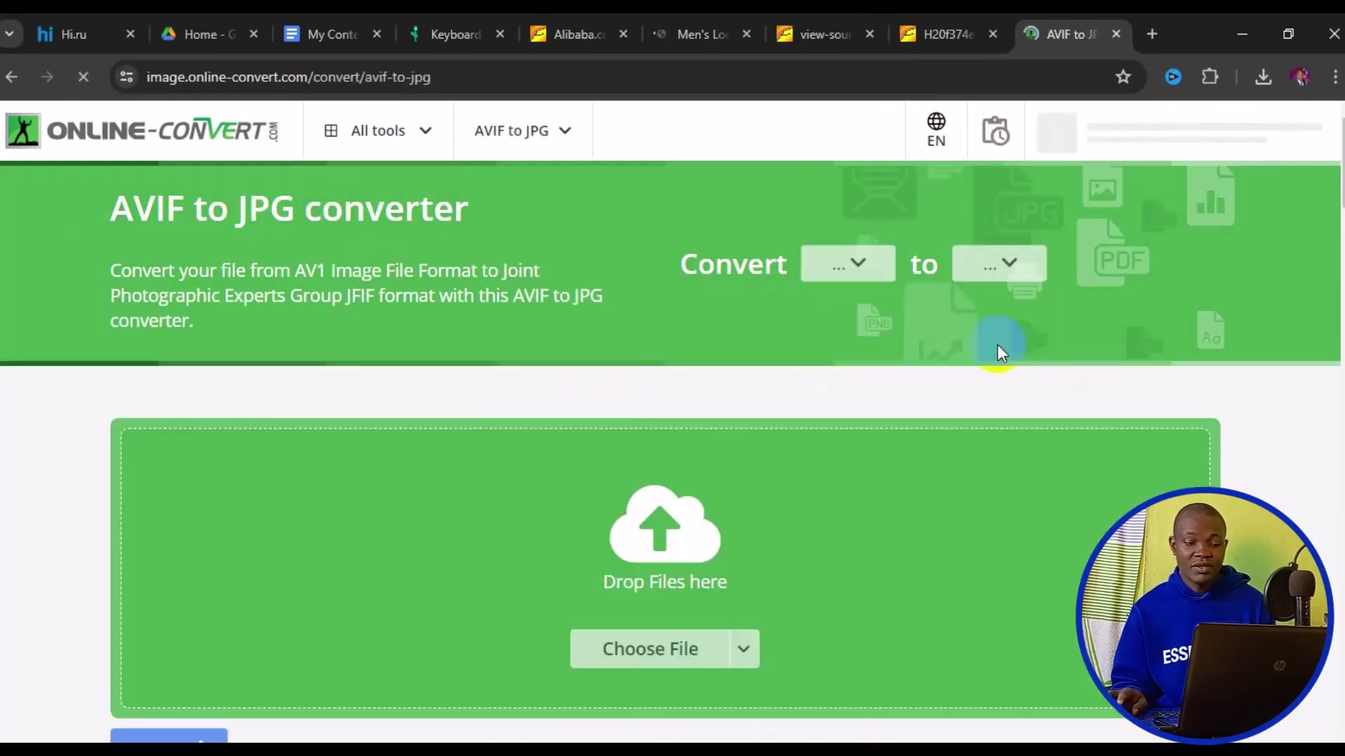
Step: Upload the saved AVIF shirt image from Downloads and start the JPG conversion
left_click(646, 658)
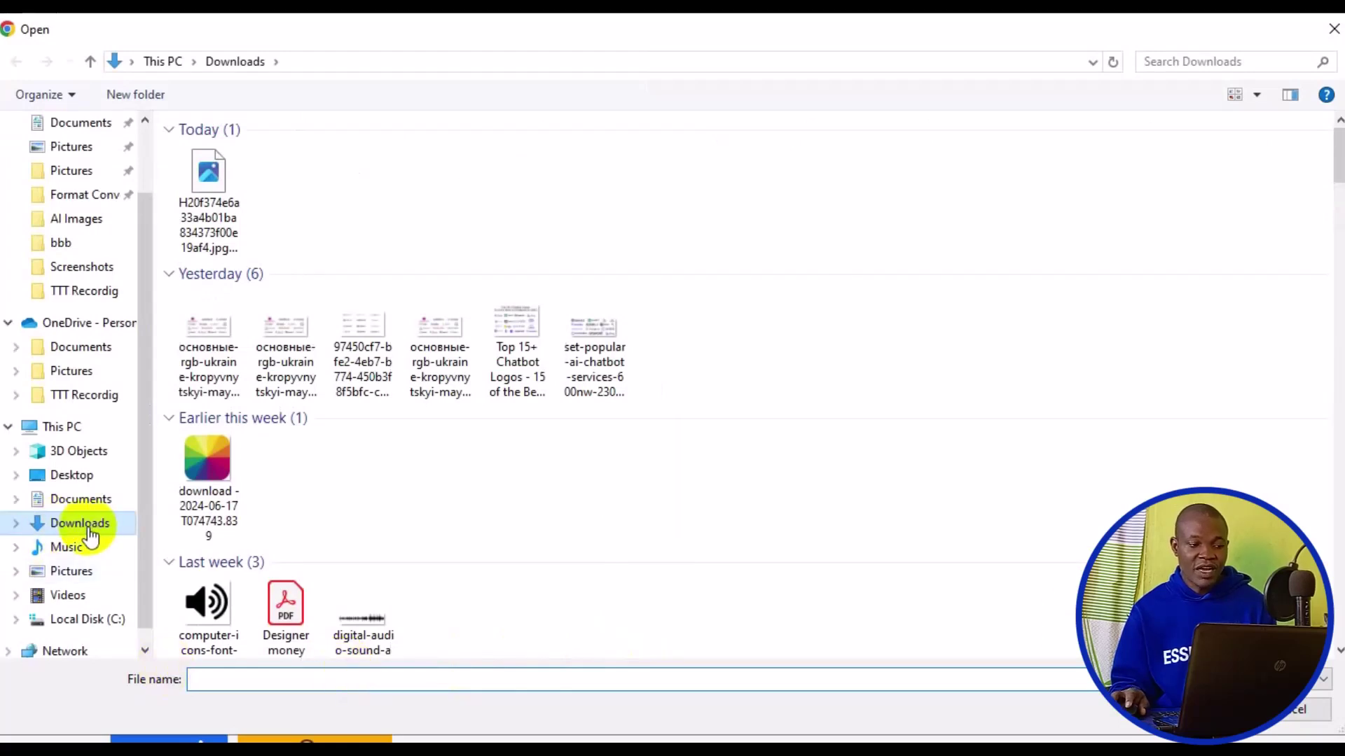
left_click(201, 243)
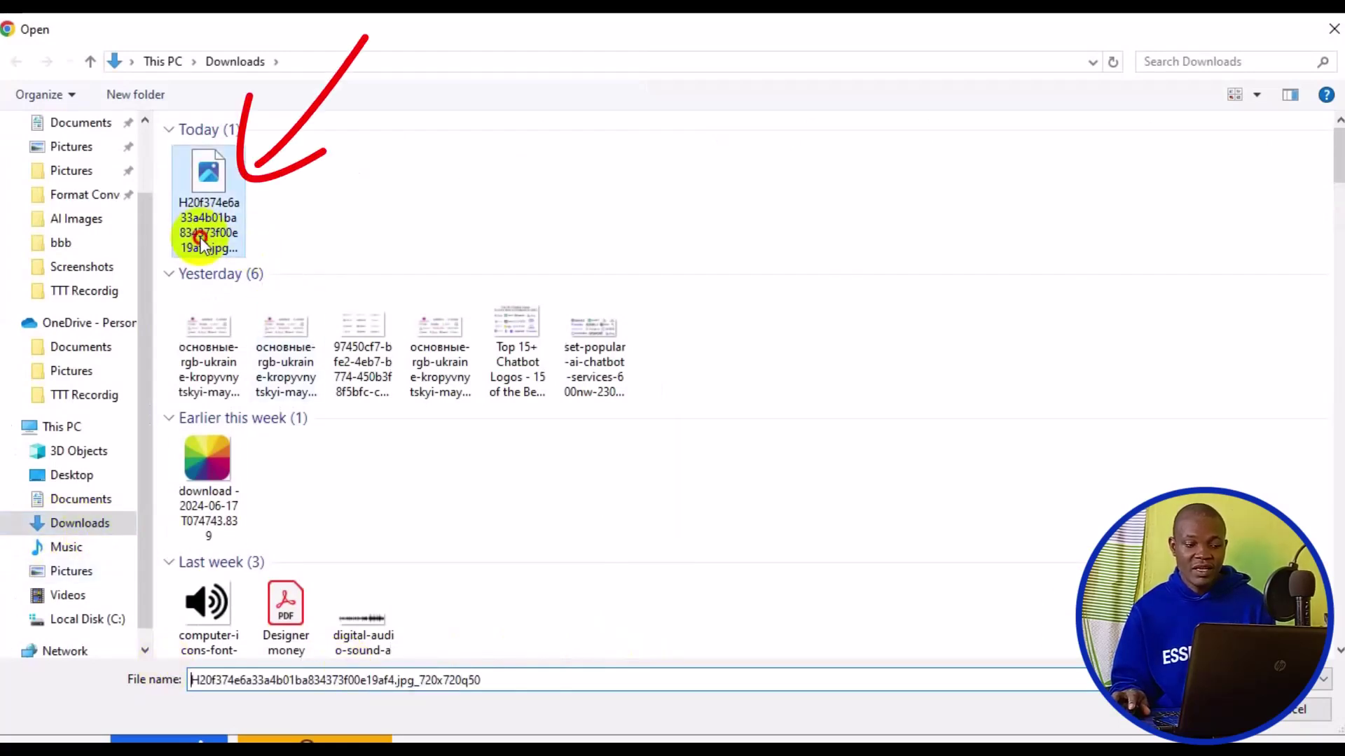
double_click(201, 243)
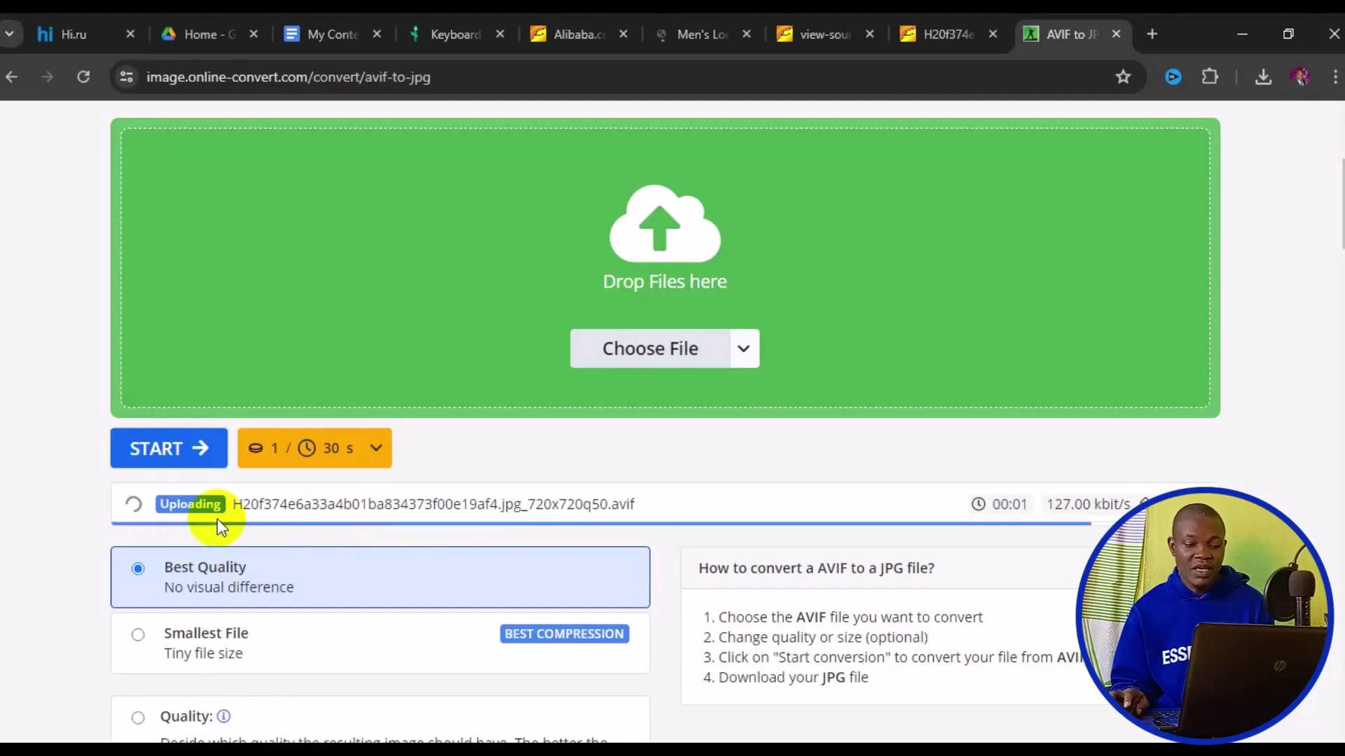
left_click(540, 506)
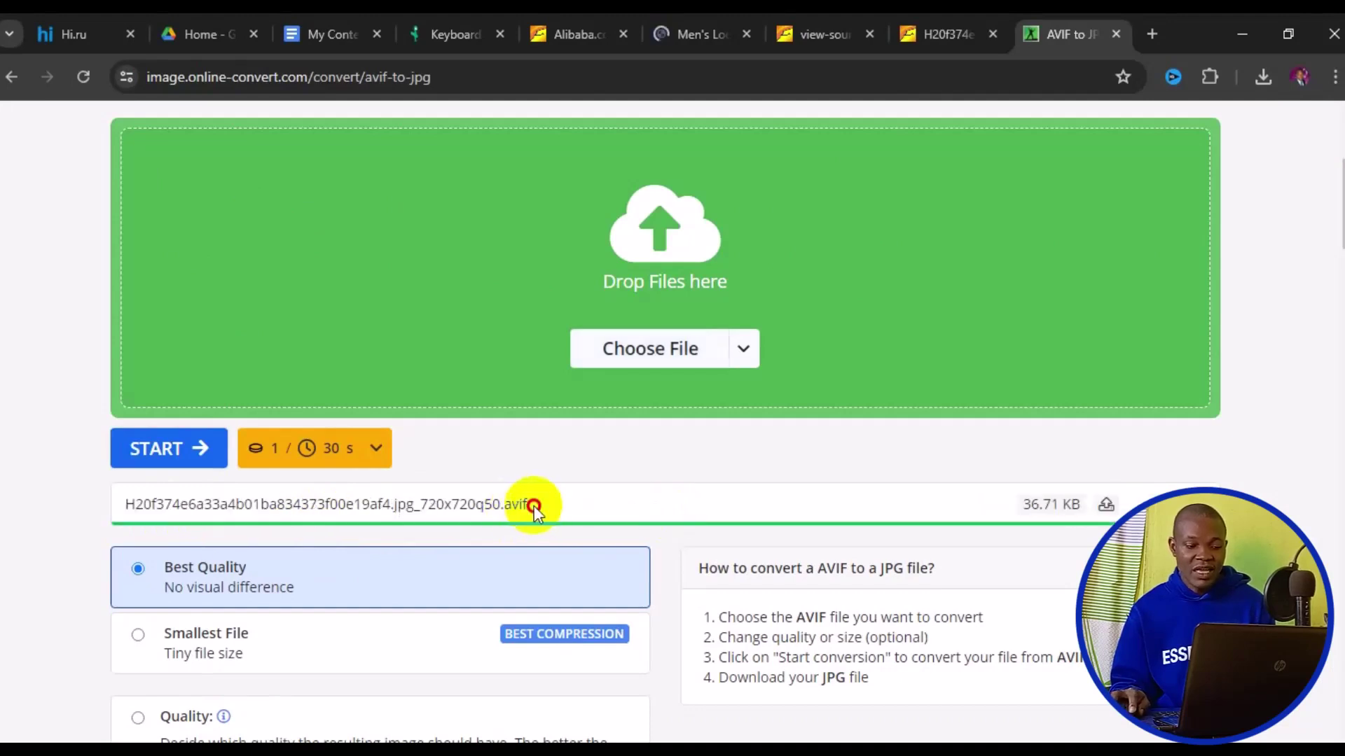
left_click_drag(519, 504, 504, 506)
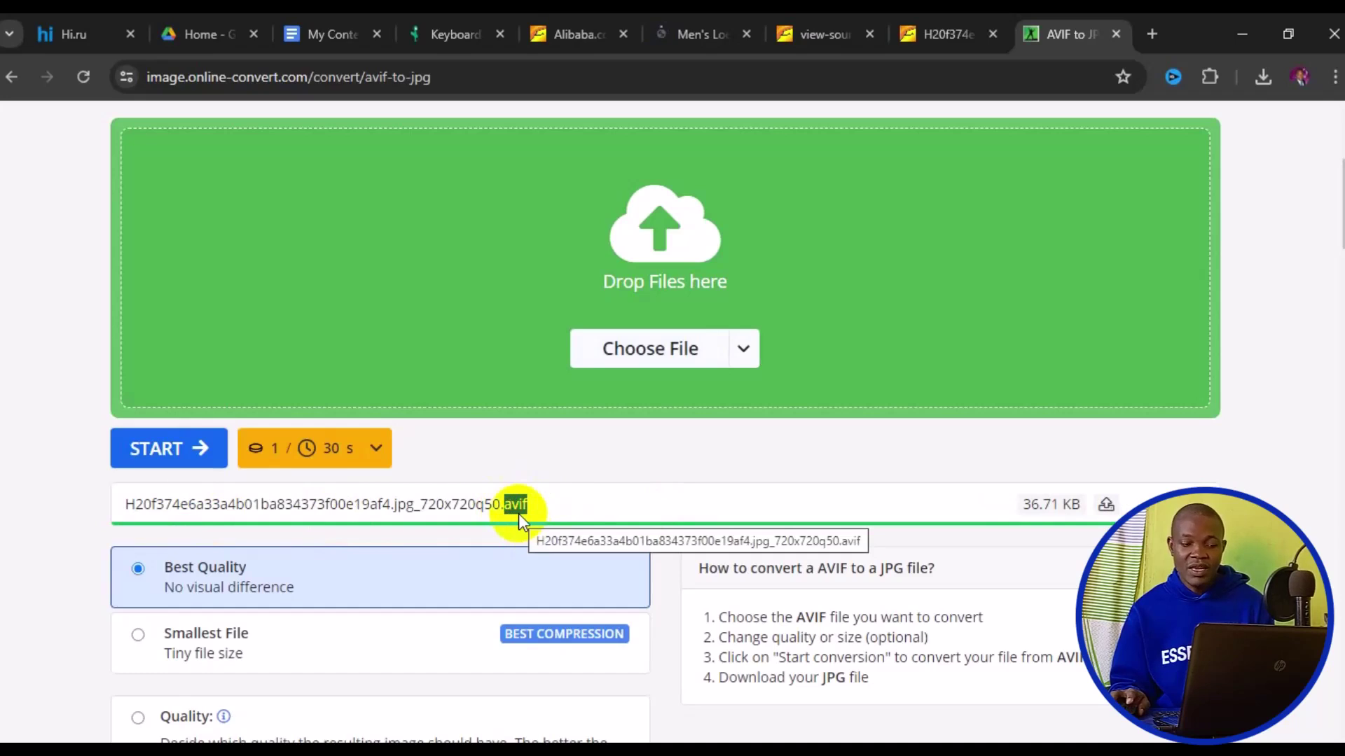
left_click(154, 452)
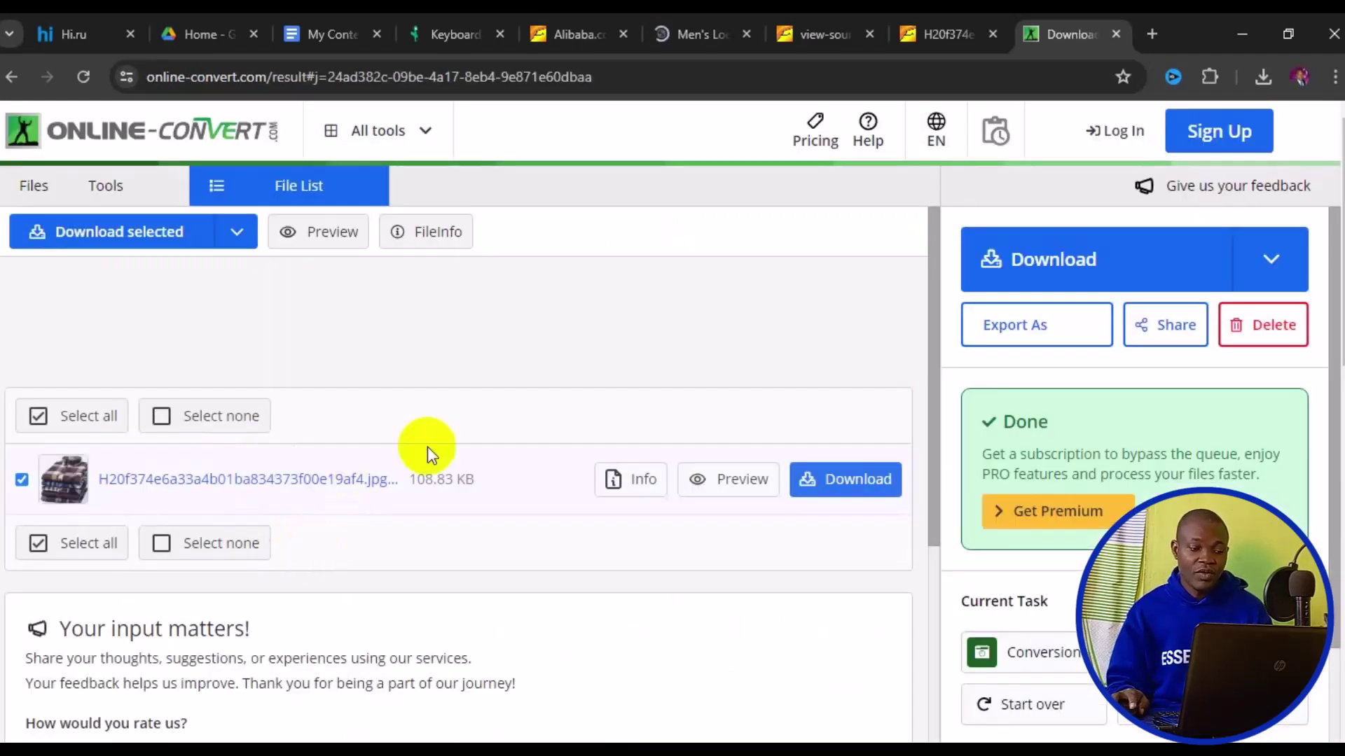
Step: Download the converted 108 KB JPG and check Chrome's downloads list
left_click(398, 478)
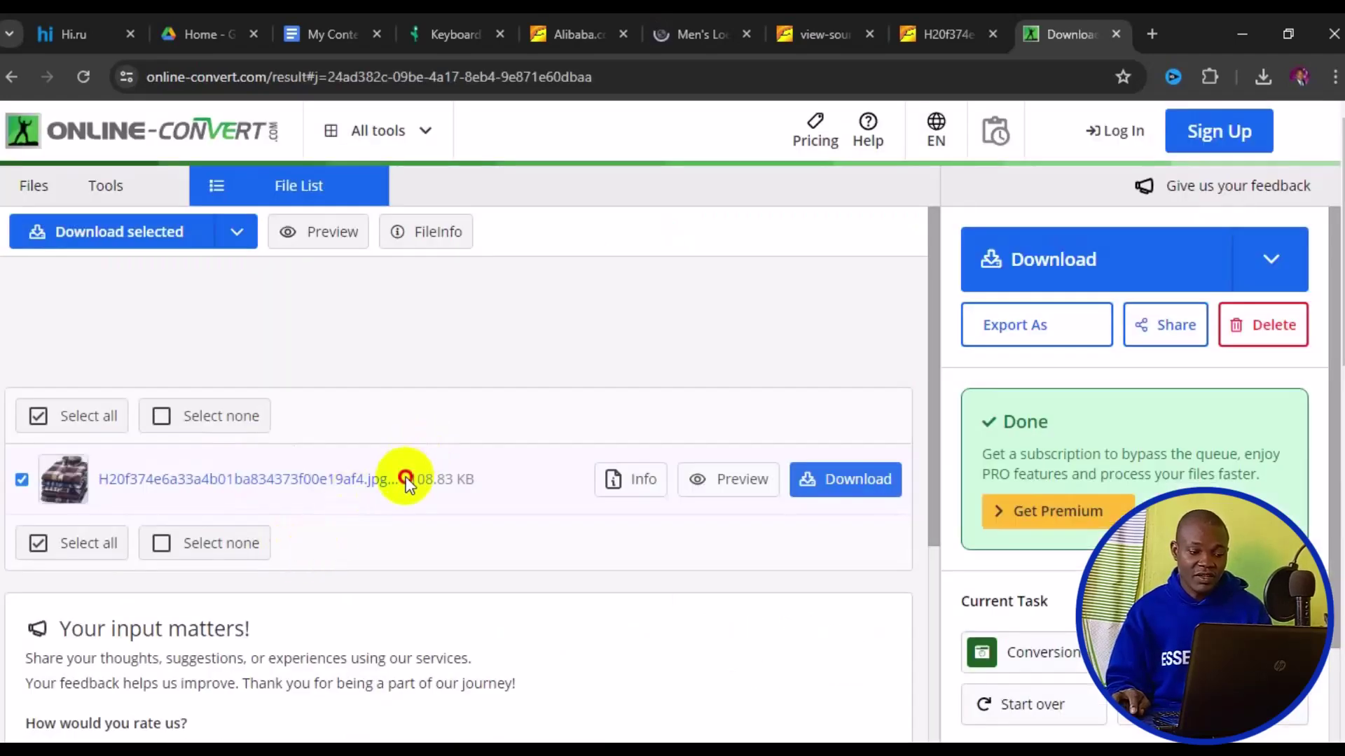
left_click(368, 483)
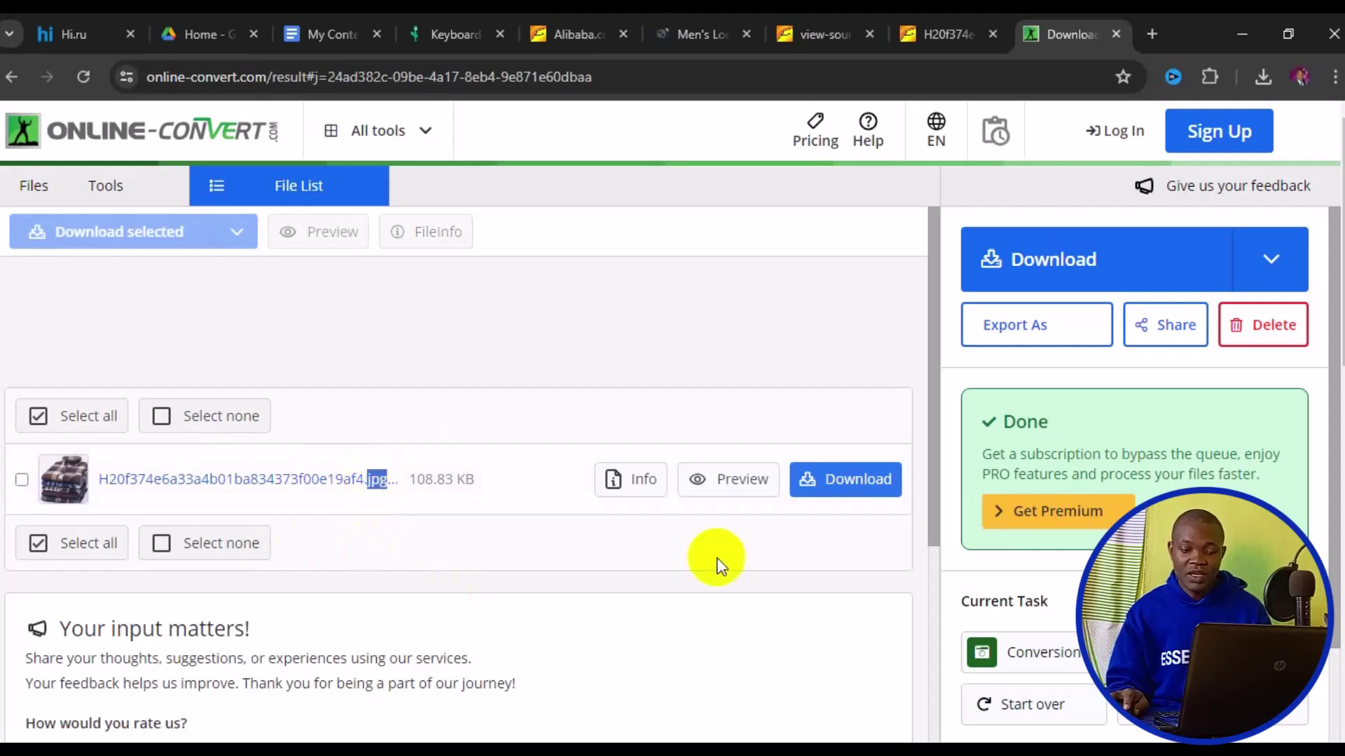
left_click(839, 482)
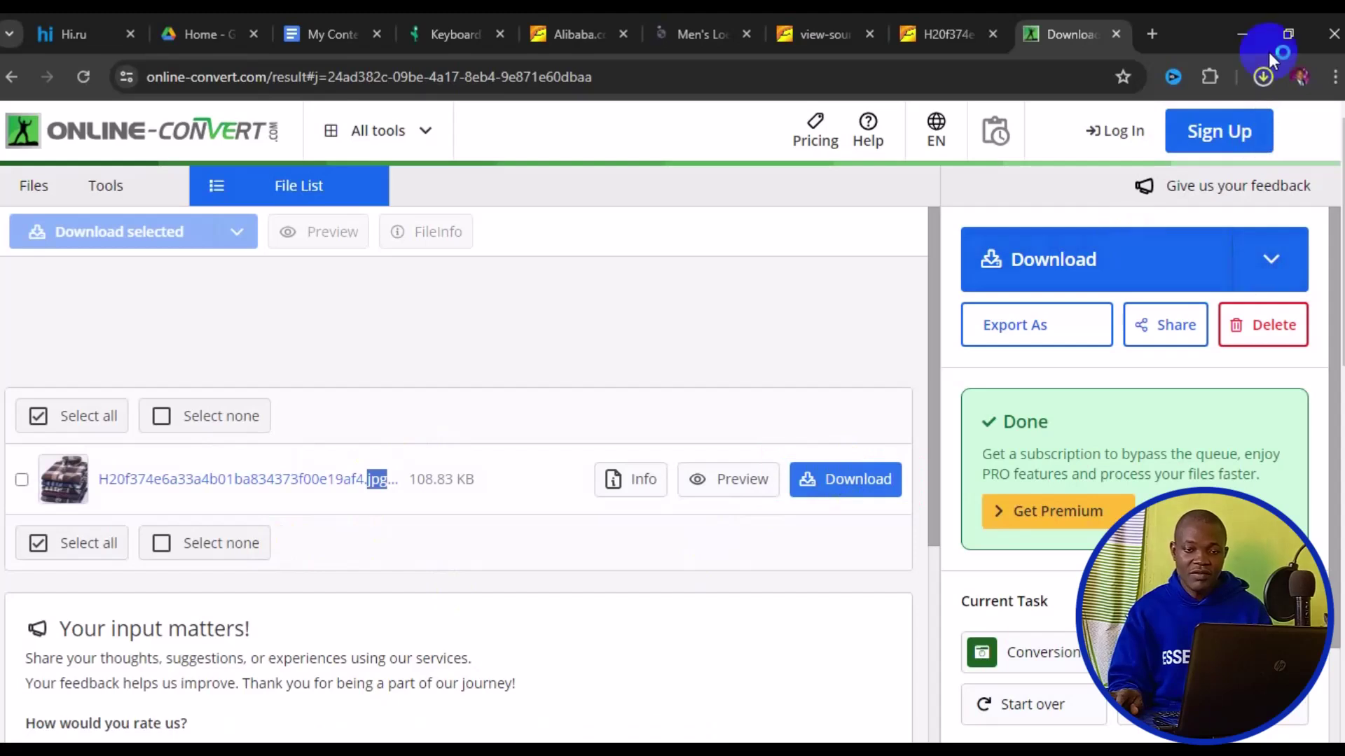
left_click(1266, 78)
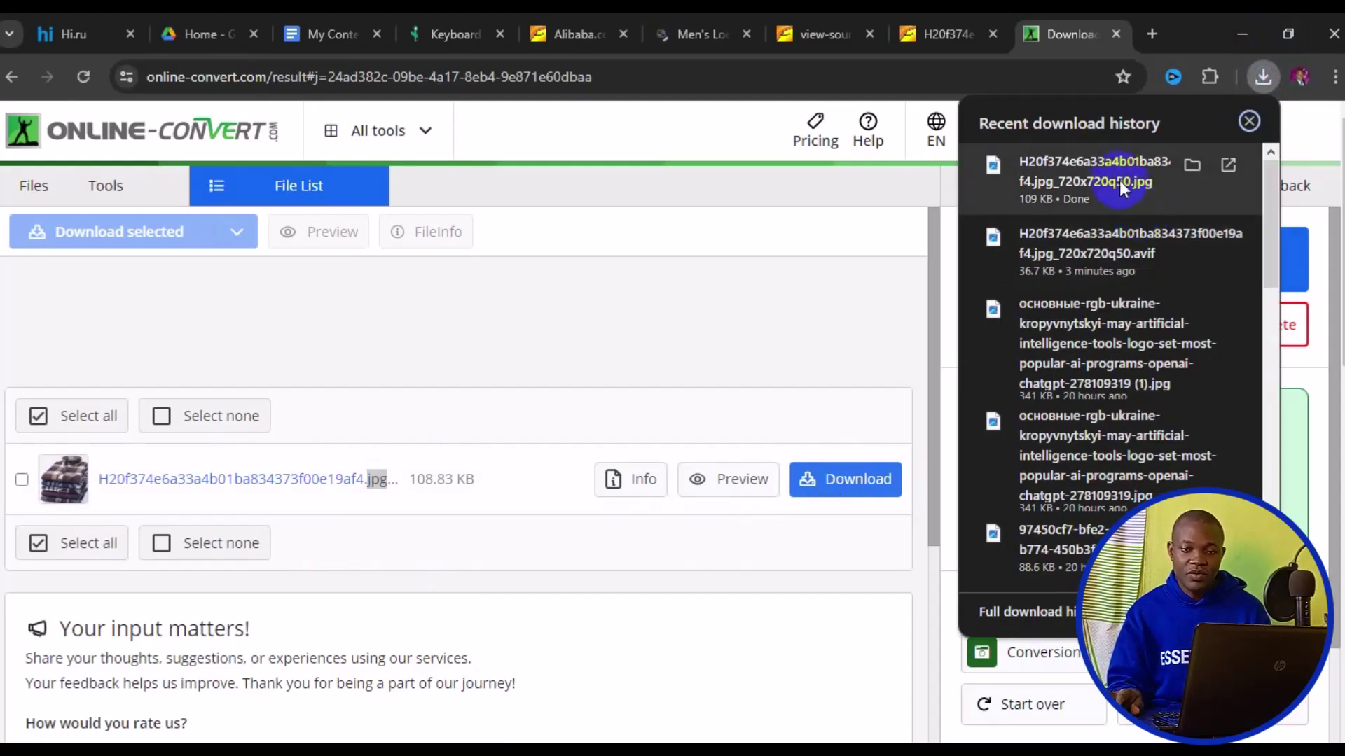
Step: Open the converted 720 x 720 shirt JPG from the Downloads folder
key("super+d")
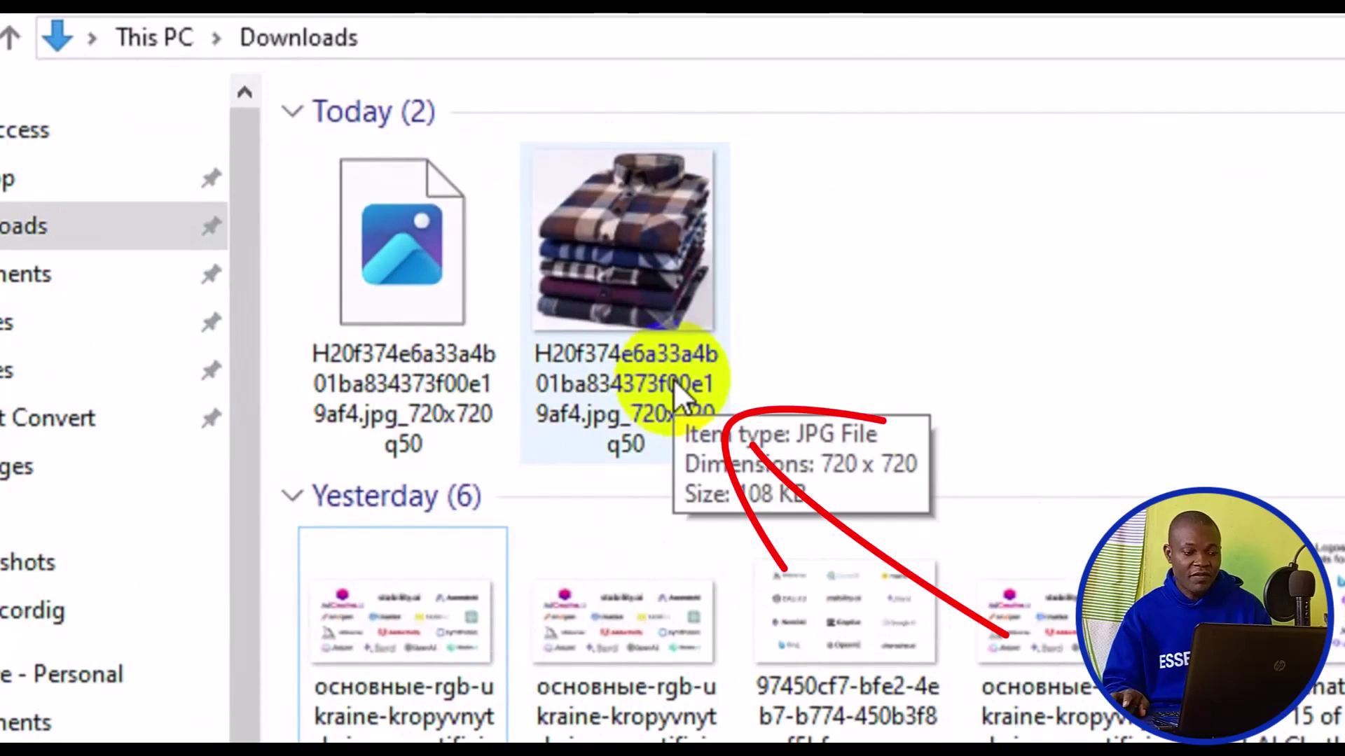
left_click(652, 299)
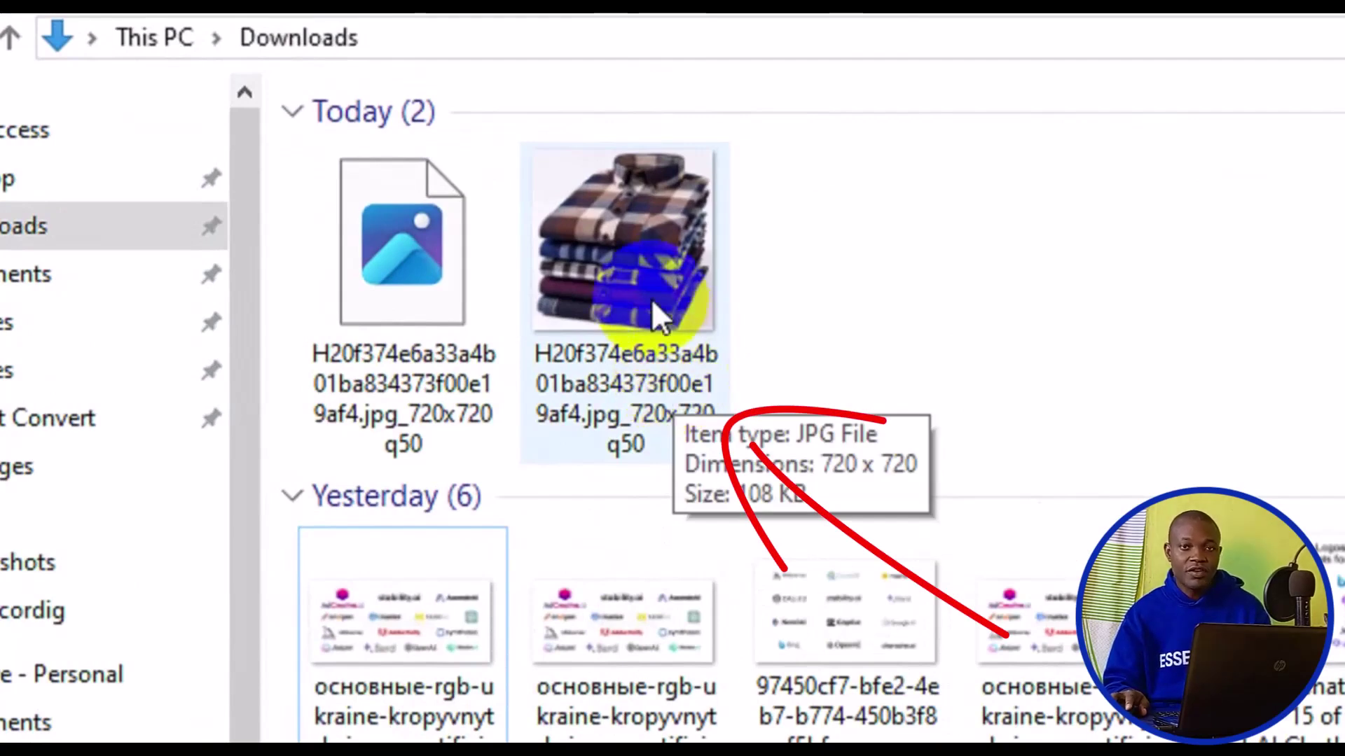
left_click(647, 293)
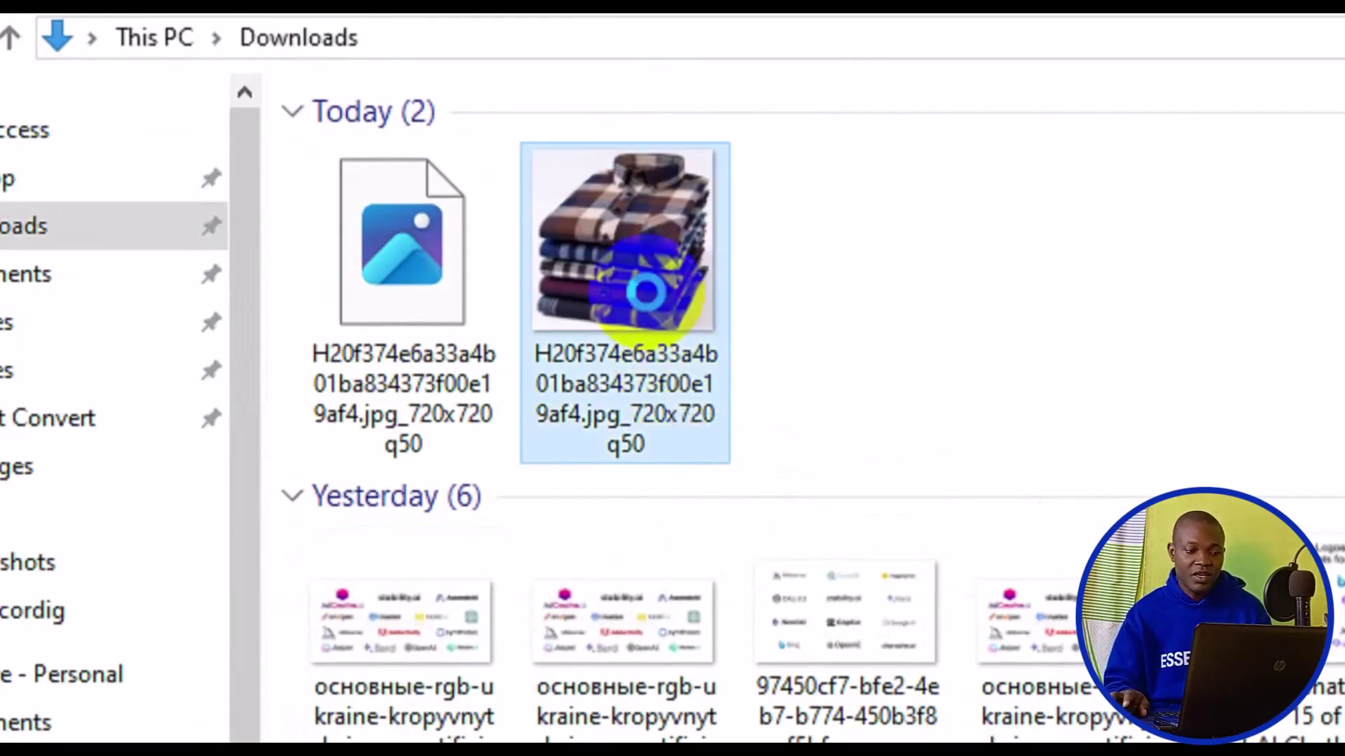
key("Return")
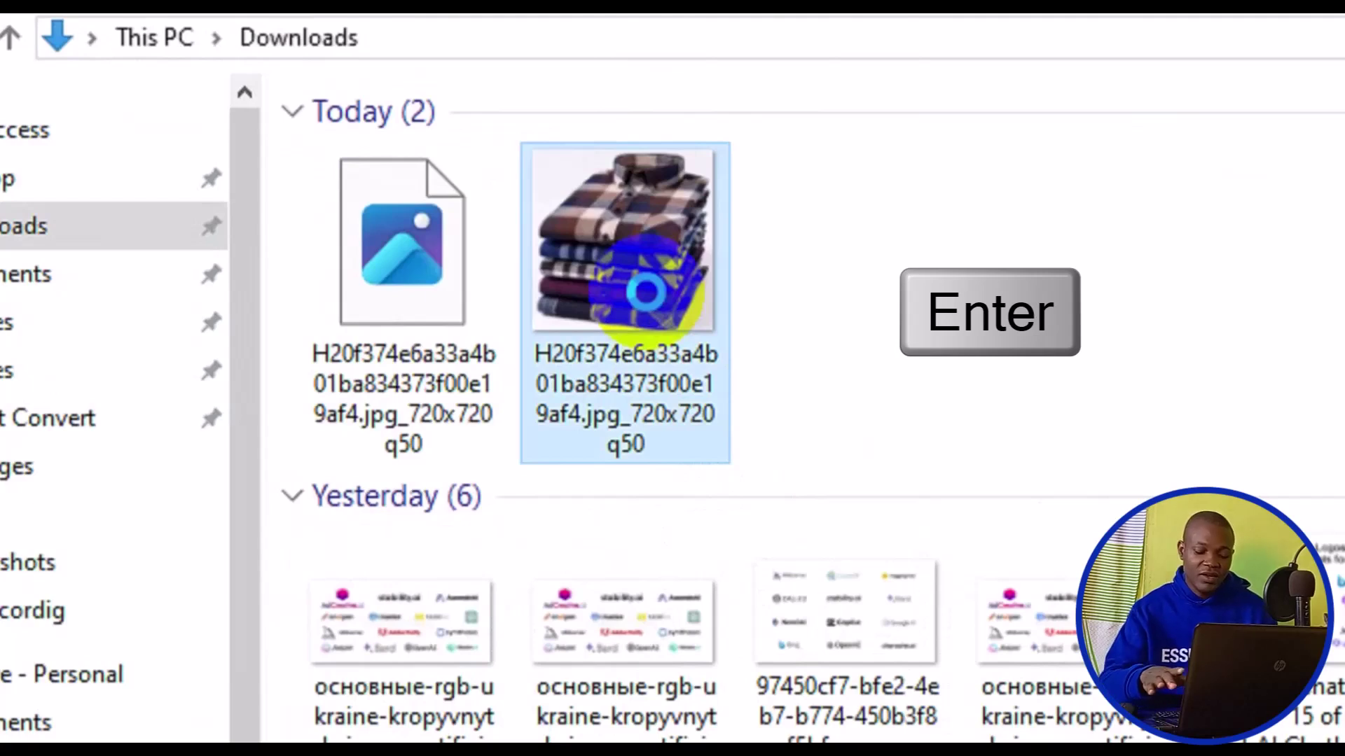